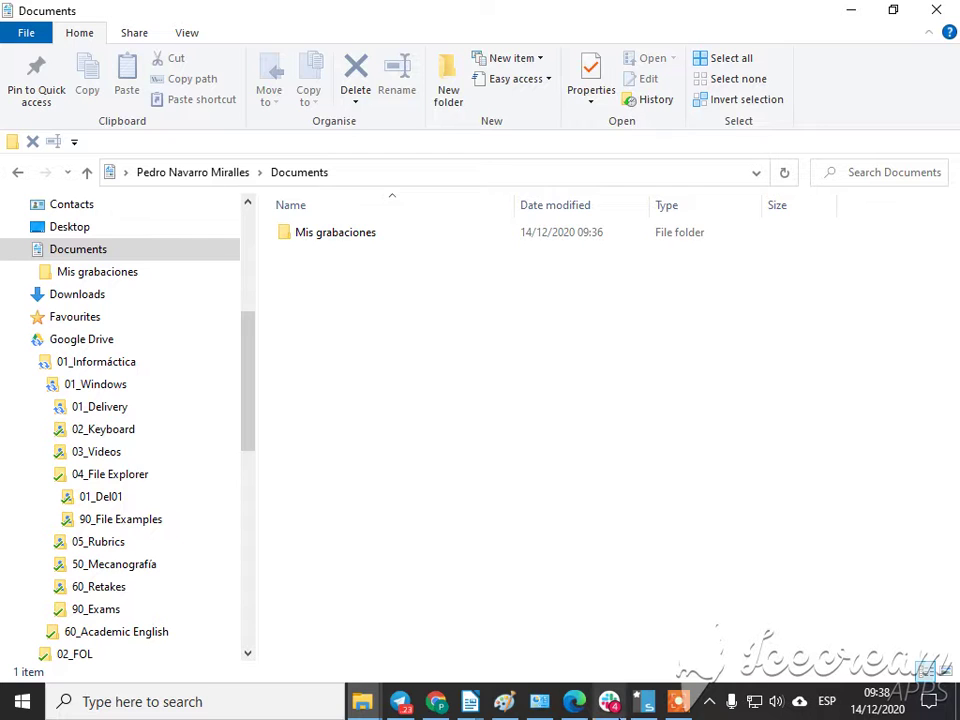
# - Switch to Slack to view the 1bx_admin channel, and return to the Documents folder in File Explorer
pyautogui.click(609, 701)
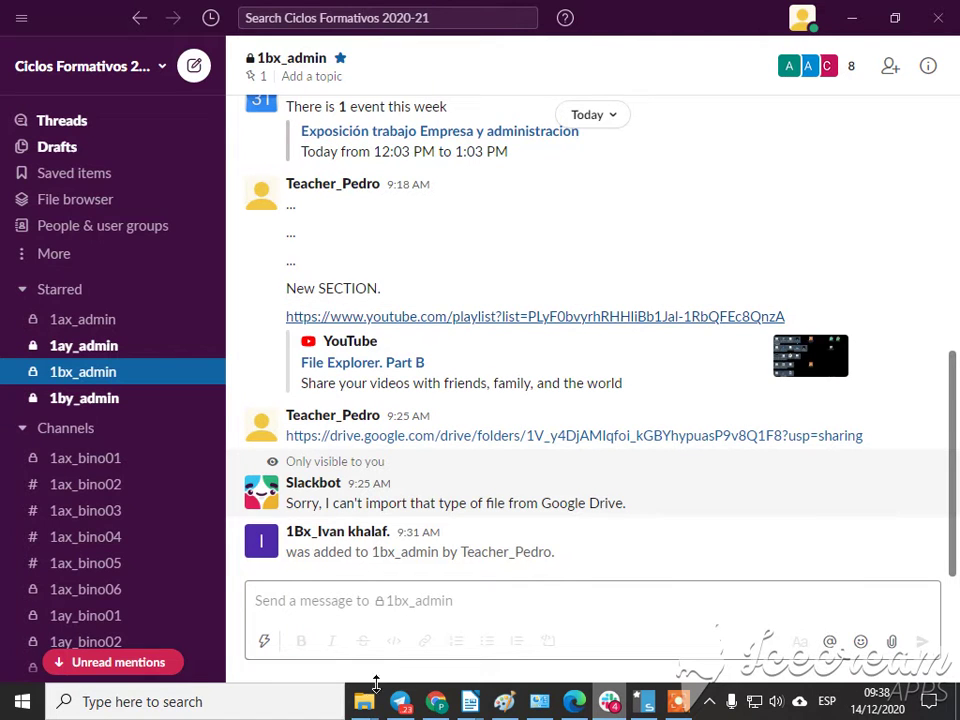
pyautogui.moveTo(368, 703)
pyautogui.click(493, 632)
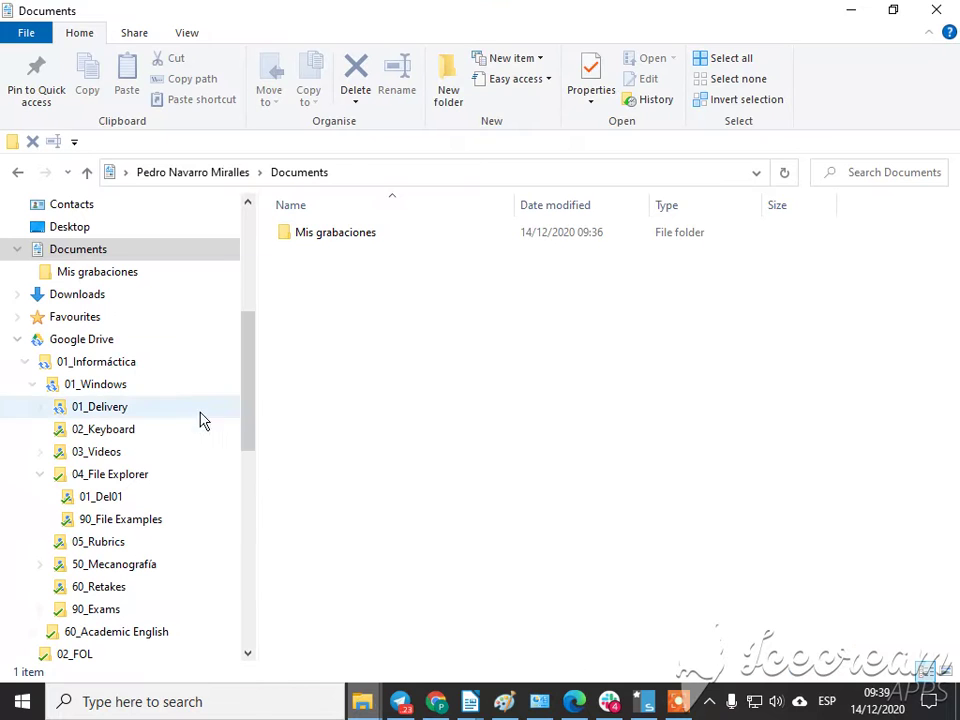
# - Go to 04_File Explorer under Google Drive's 01_Informática and 01_Windows folders, and select the 90_File Examples folder
pyautogui.moveTo(251, 378); pyautogui.dragTo(250, 240)
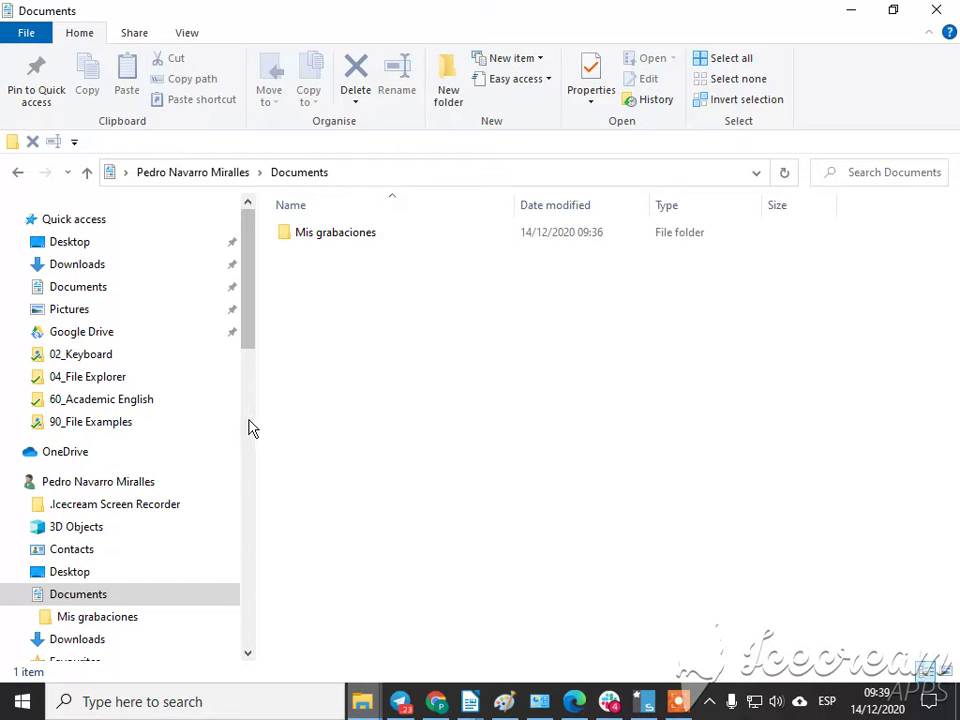
pyautogui.click(94, 333)
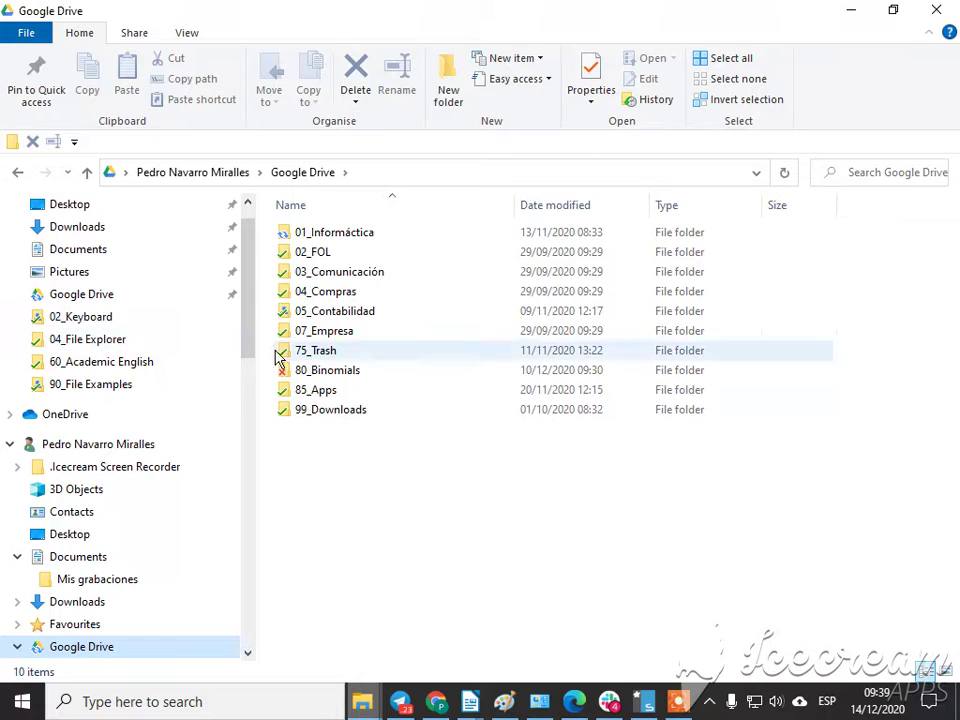
pyautogui.doubleClick(358, 235)
pyautogui.doubleClick(336, 240)
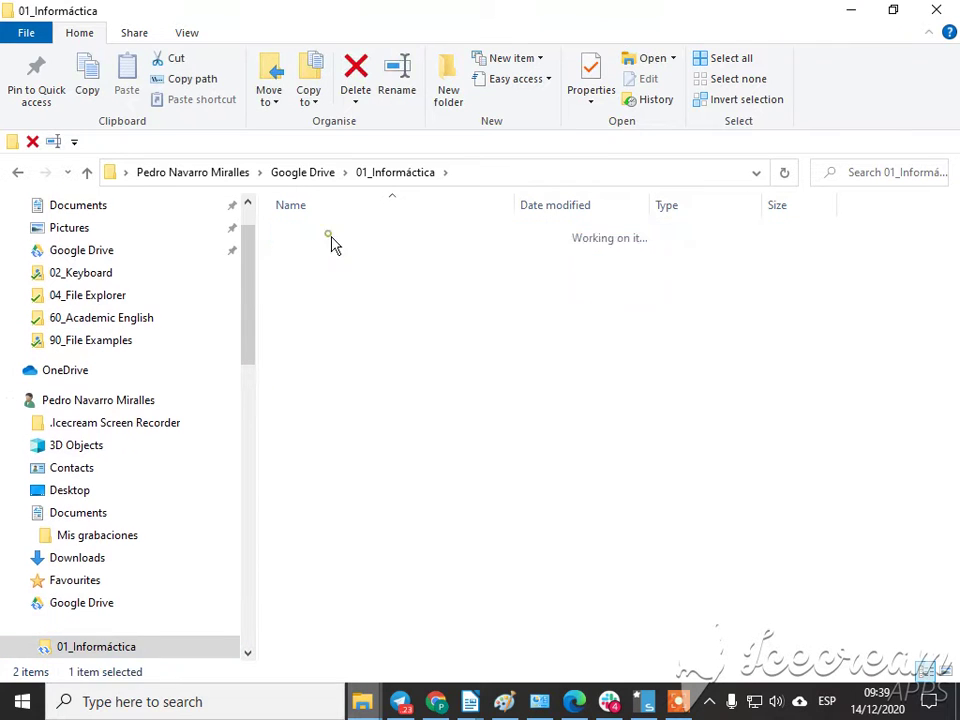
pyautogui.doubleClick(332, 289)
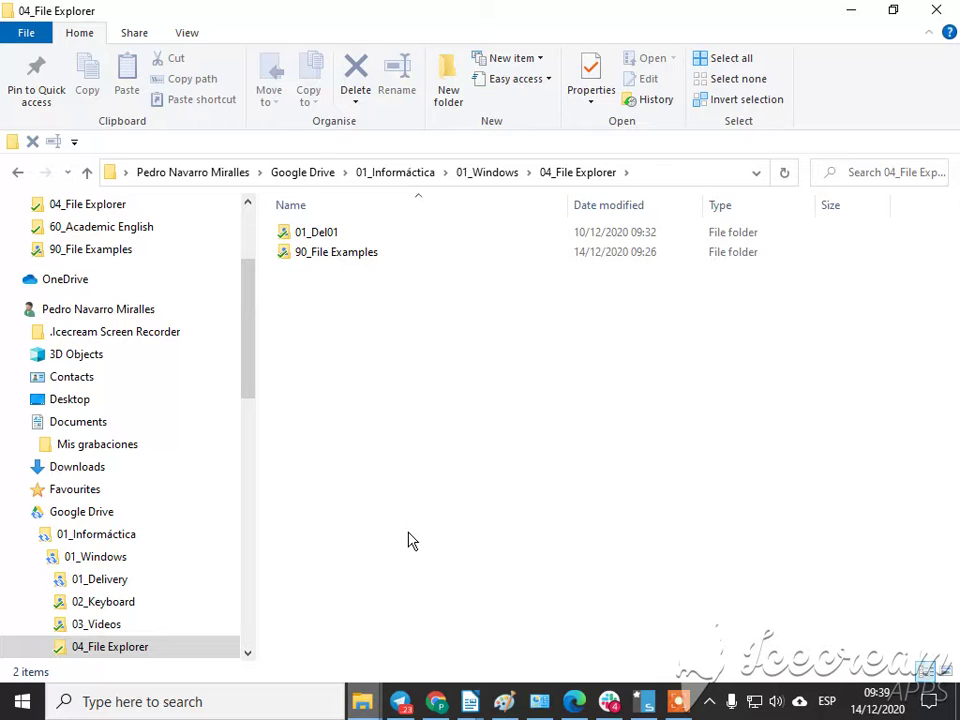
pyautogui.click(317, 257)
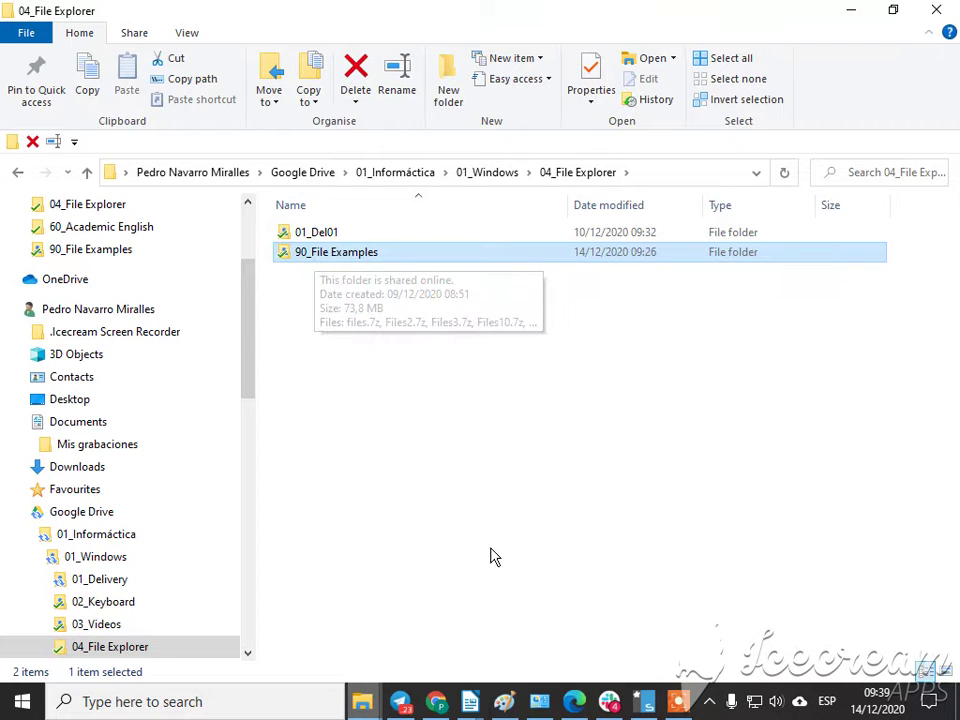
# - Switch to Slack and open the shared Google Drive folder link posted in the 1bx_admin channel
pyautogui.moveTo(574, 702)
pyautogui.click(609, 702)
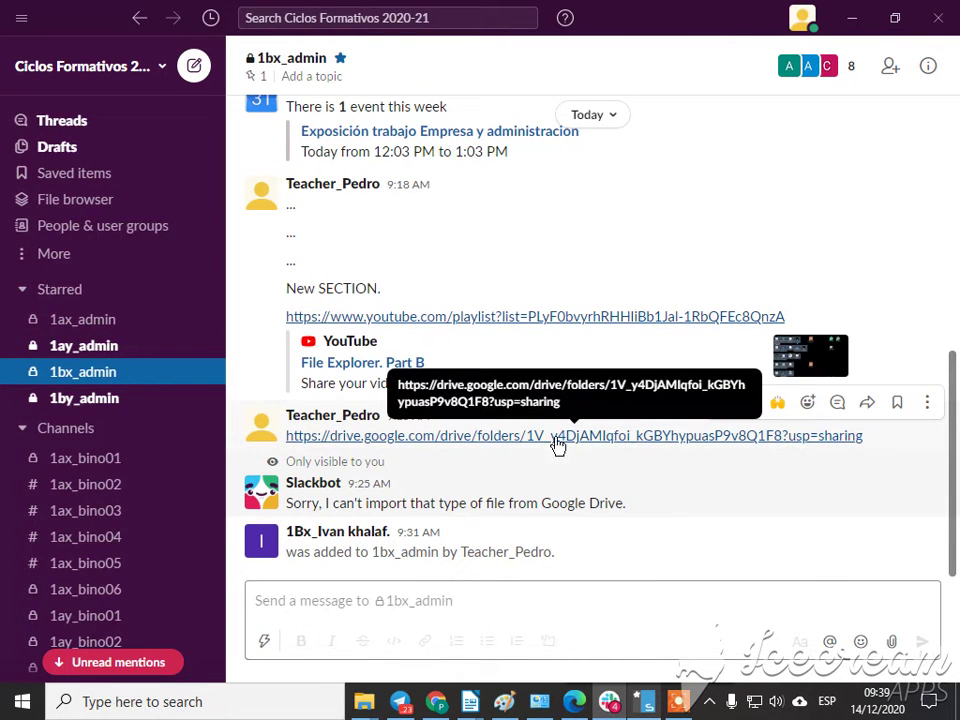
pyautogui.click(493, 440)
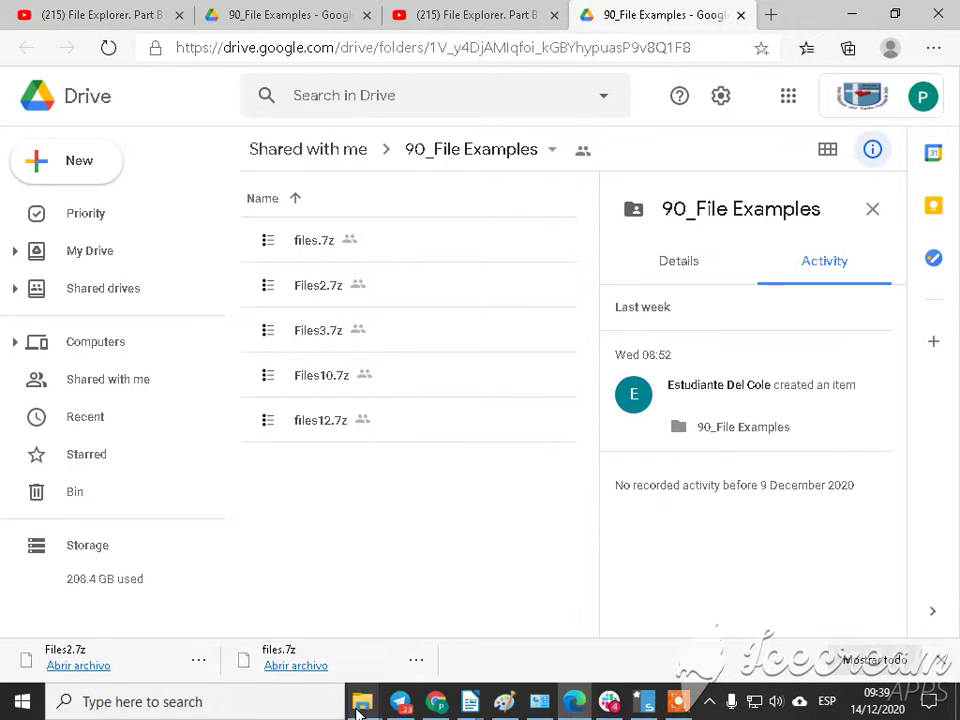
# - Open 90_File Examples in File Explorer, select all its 7z archives and compare them with the online Google Drive folder
pyautogui.moveTo(364, 700)
pyautogui.click(503, 610)
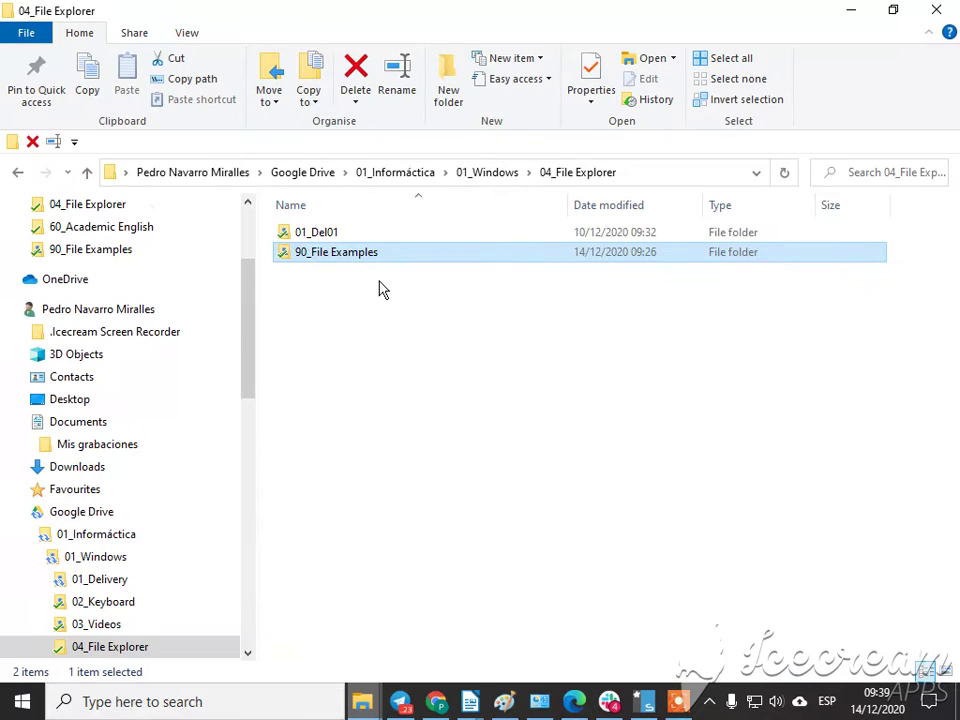
pyautogui.doubleClick(356, 254)
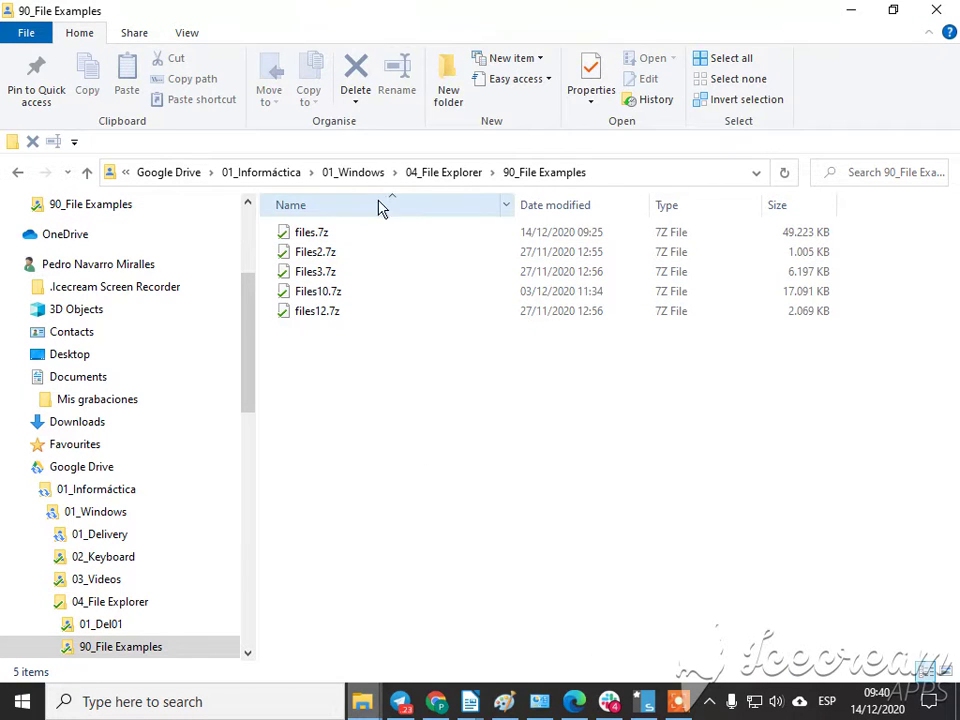
pyautogui.moveTo(411, 386); pyautogui.dragTo(292, 230)
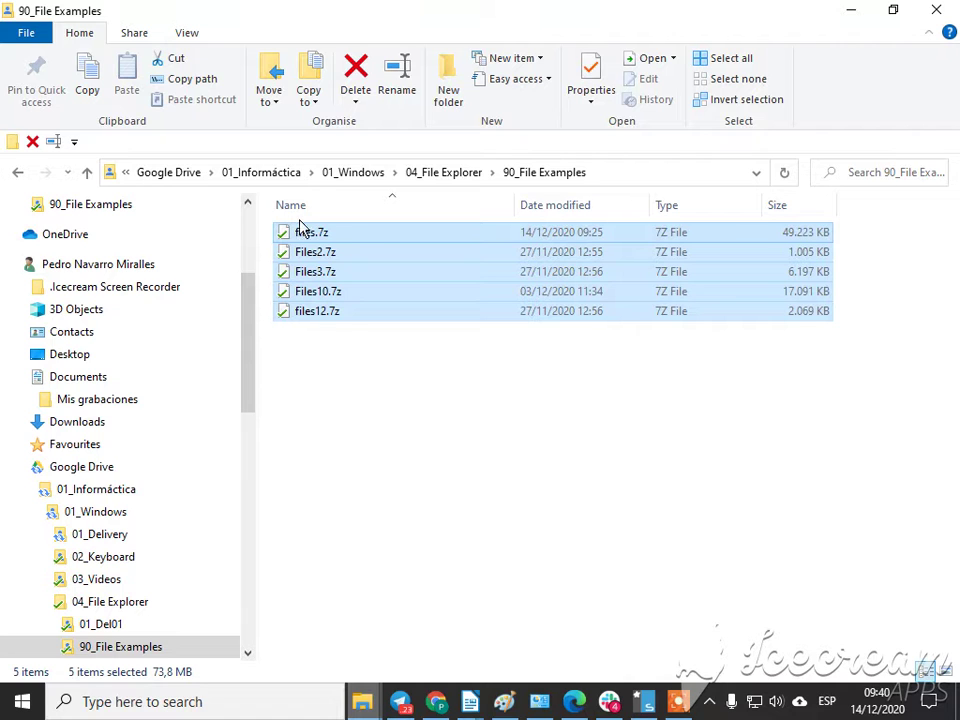
pyautogui.click(574, 701)
pyautogui.moveTo(364, 701)
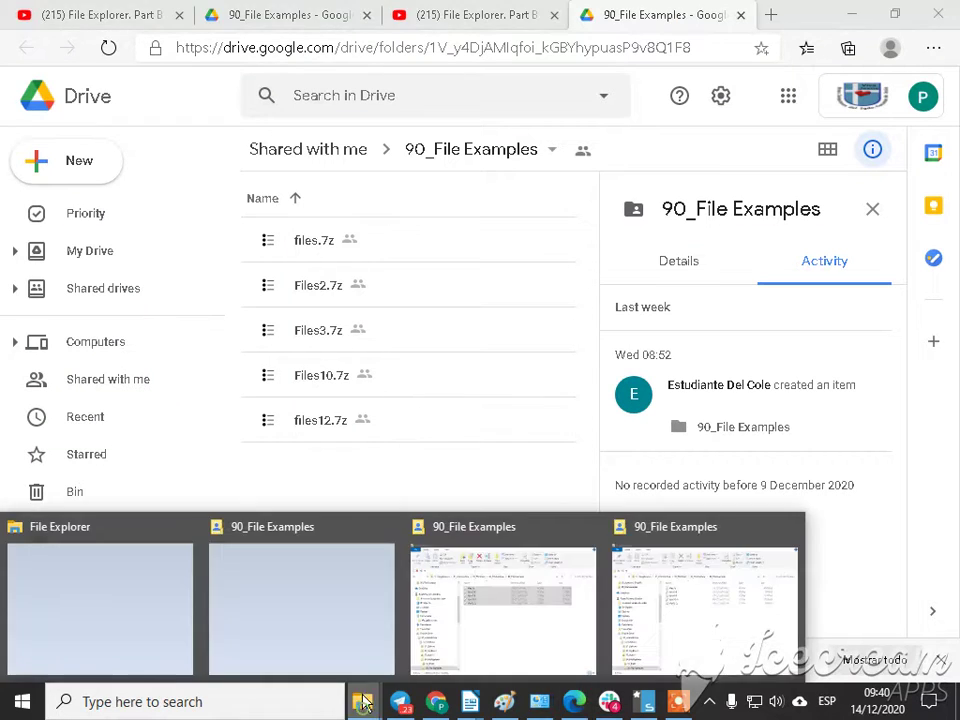
pyautogui.click(478, 620)
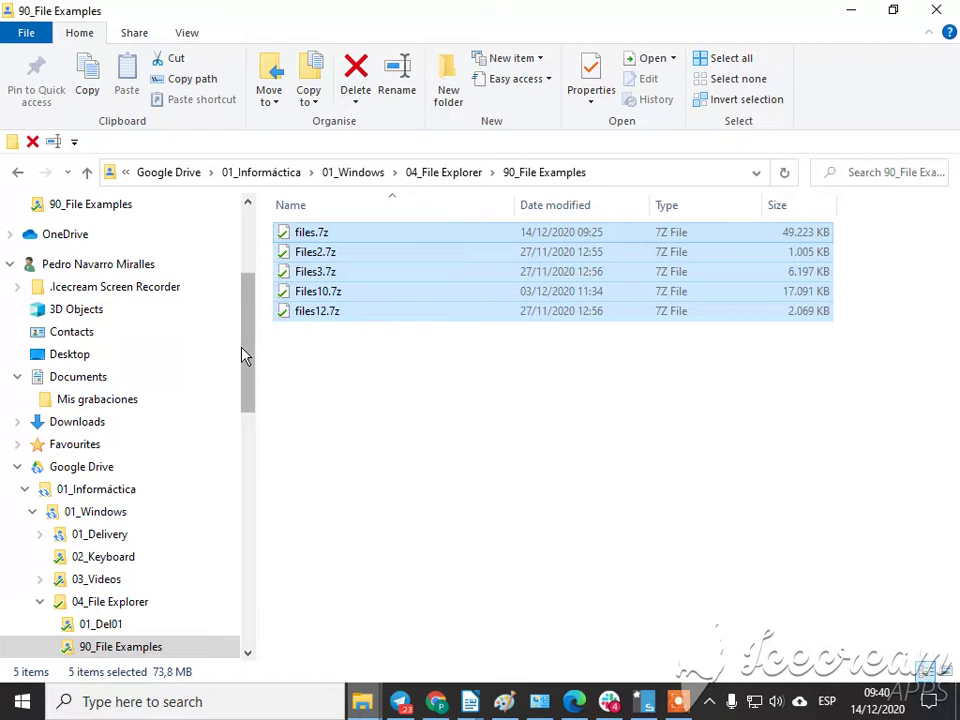
# - Check Files2.7z in the Downloads folder and return to the 90_File Examples folder in Google Drive
pyautogui.moveTo(242, 354); pyautogui.dragTo(231, 246)
pyautogui.click(105, 266)
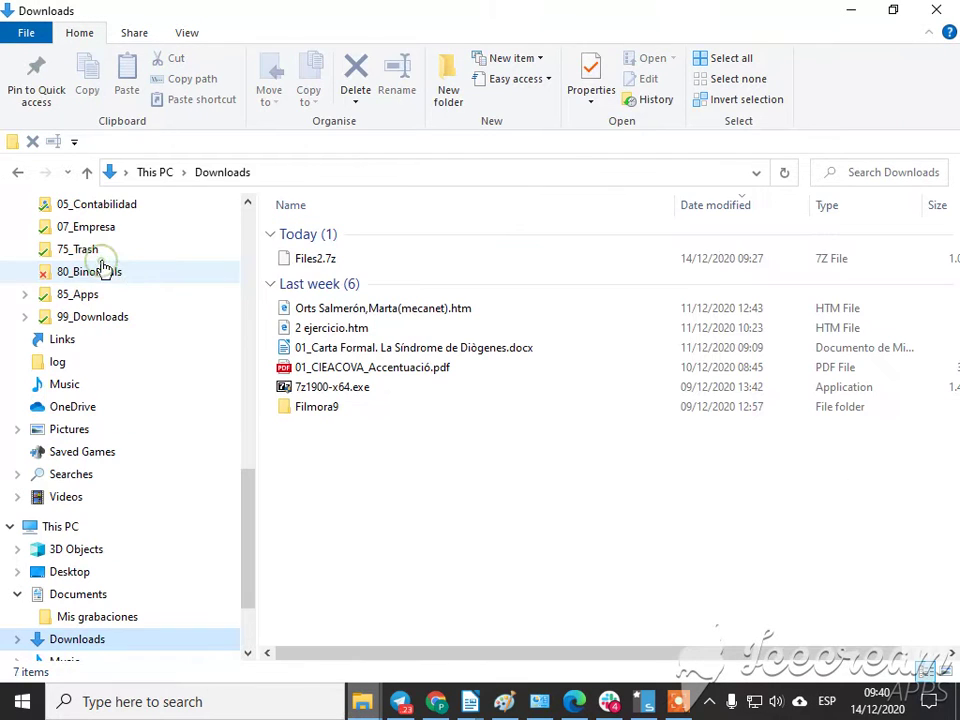
pyautogui.click(330, 262)
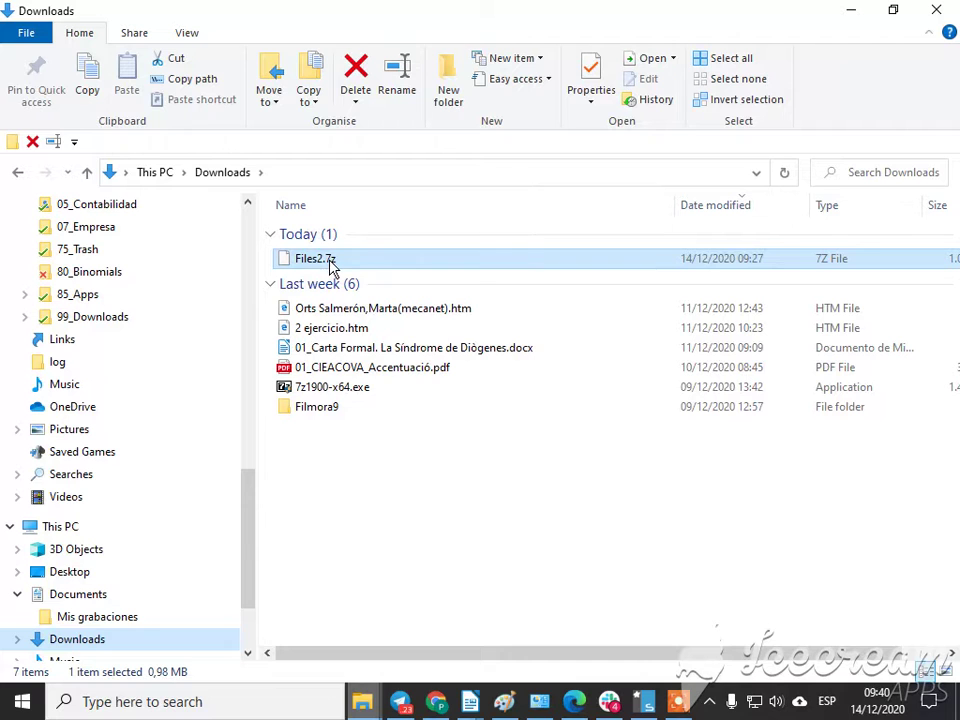
pyautogui.moveTo(251, 519); pyautogui.dragTo(246, 348)
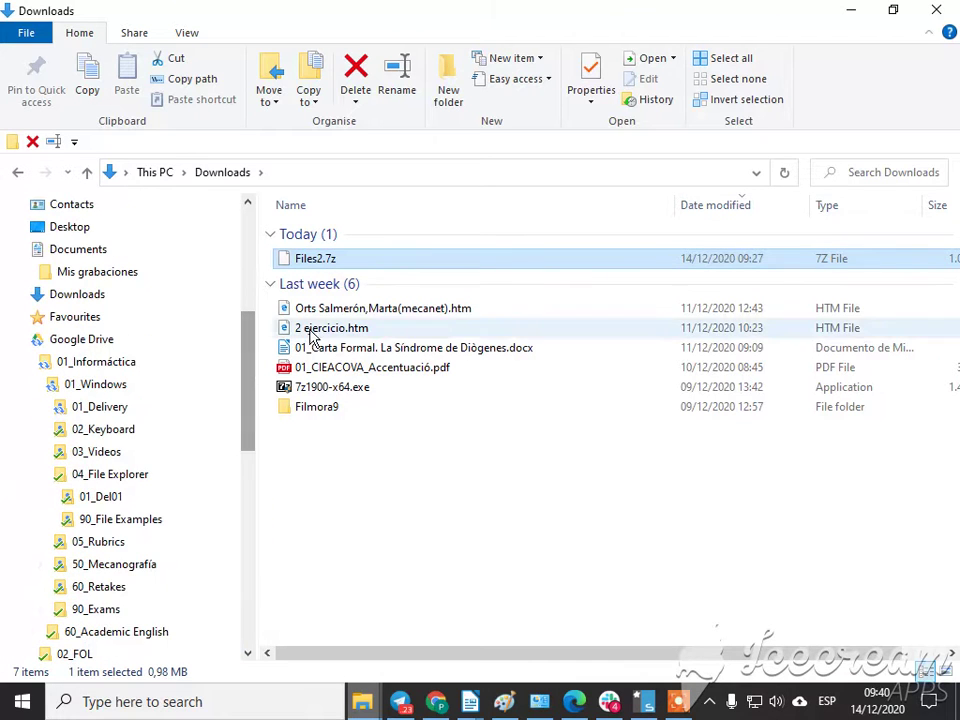
pyautogui.click(122, 522)
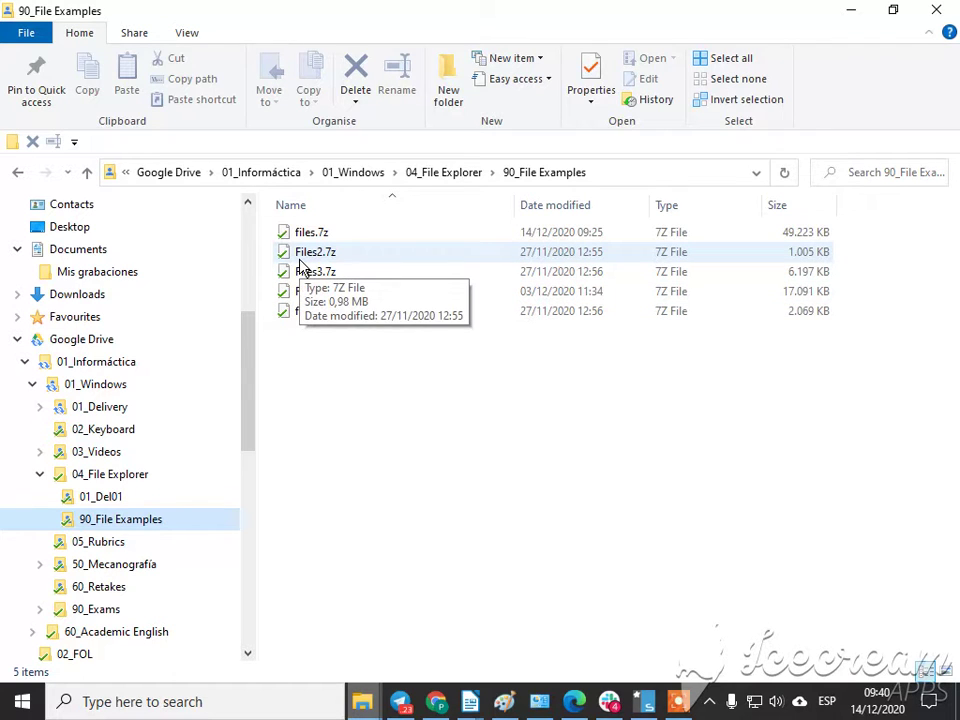
pyautogui.moveTo(609, 712)
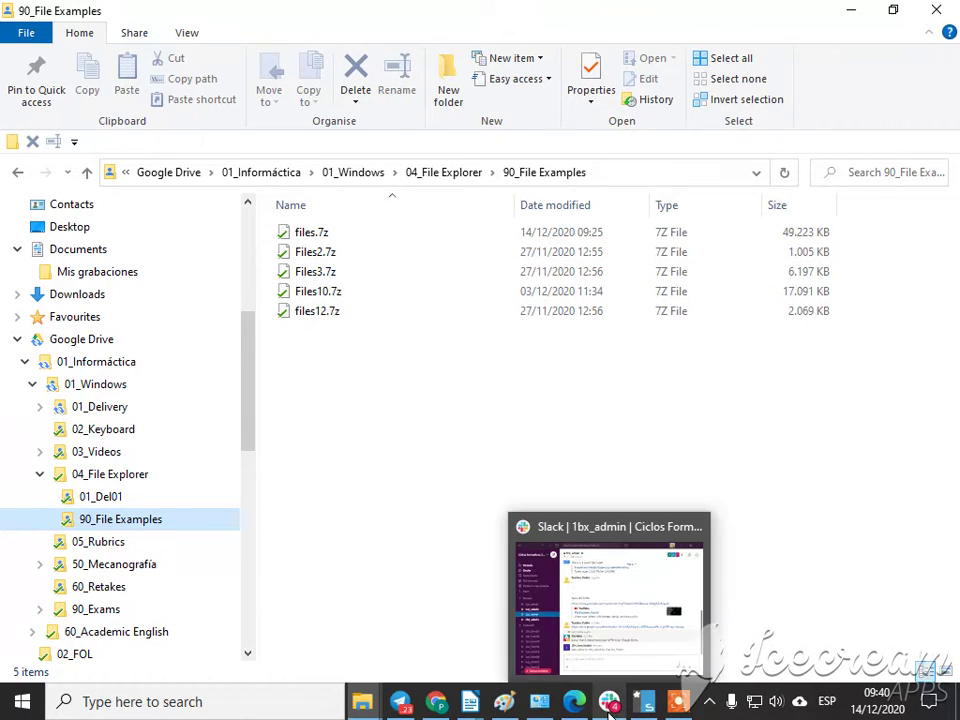
# - Switch to OneNote in Chrome and view the Bx section's page "12.- File Explorer. Part B (2nd Term)", highlighting its title
pyautogui.click(437, 703)
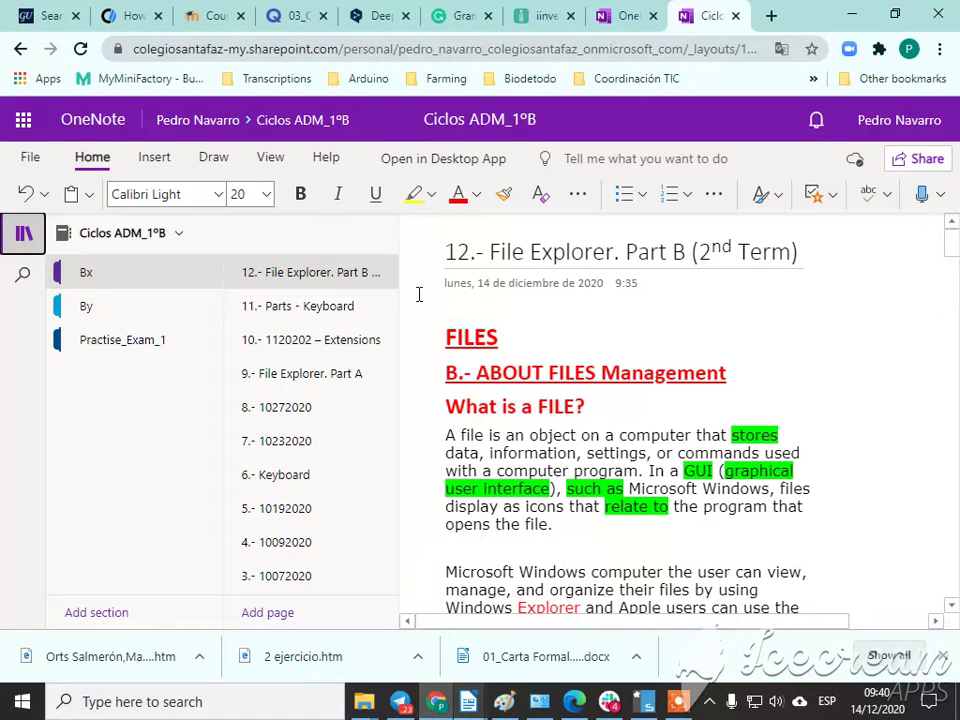
pyautogui.click(85, 275)
pyautogui.moveTo(800, 252); pyautogui.dragTo(450, 260)
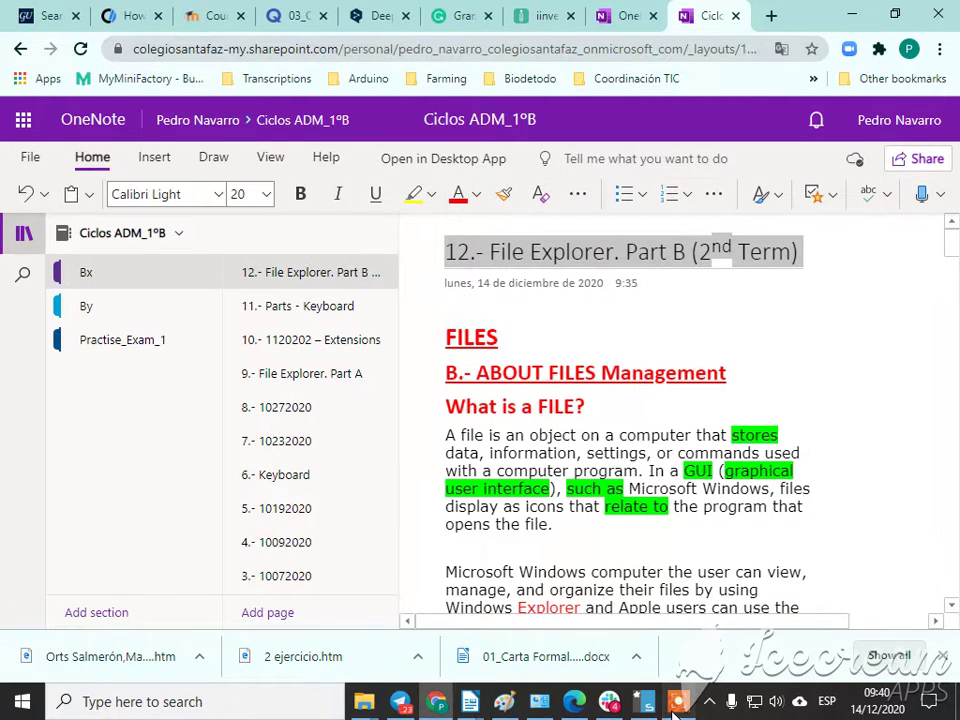
pyautogui.click(823, 464)
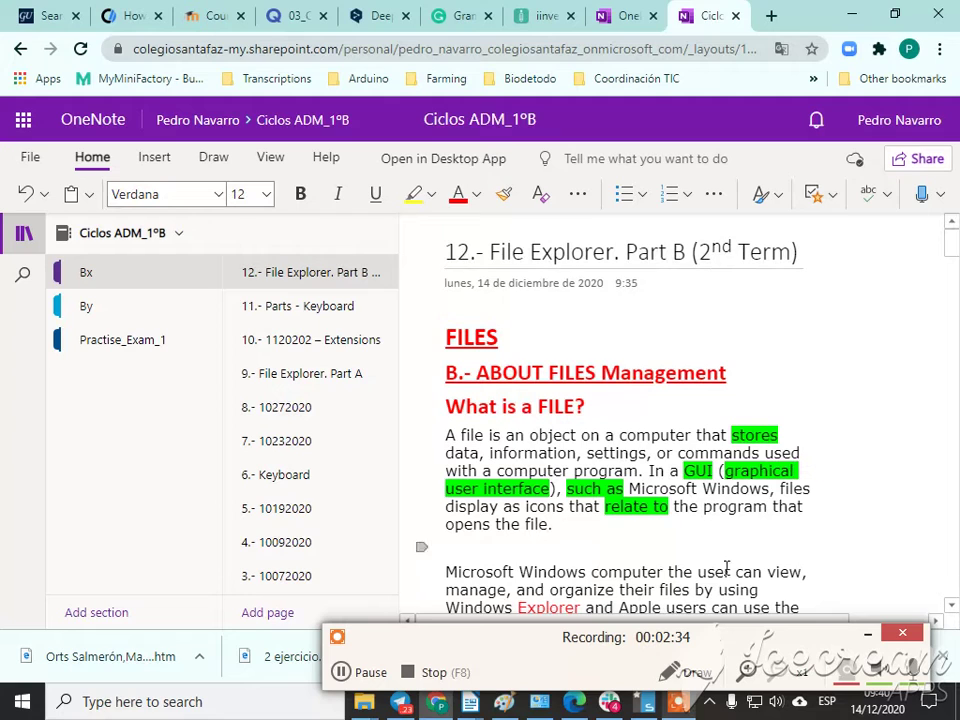
pyautogui.click(902, 634)
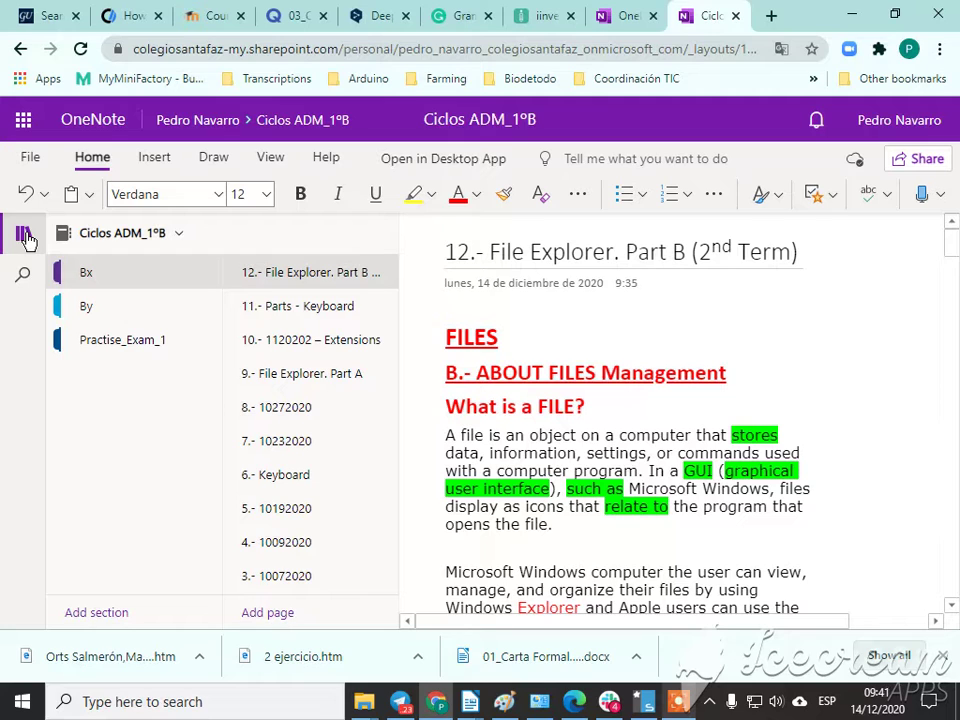
# - Look through the File Explorer Part B notes, from the FILES heading to the list of common file extensions
pyautogui.click(542, 372)
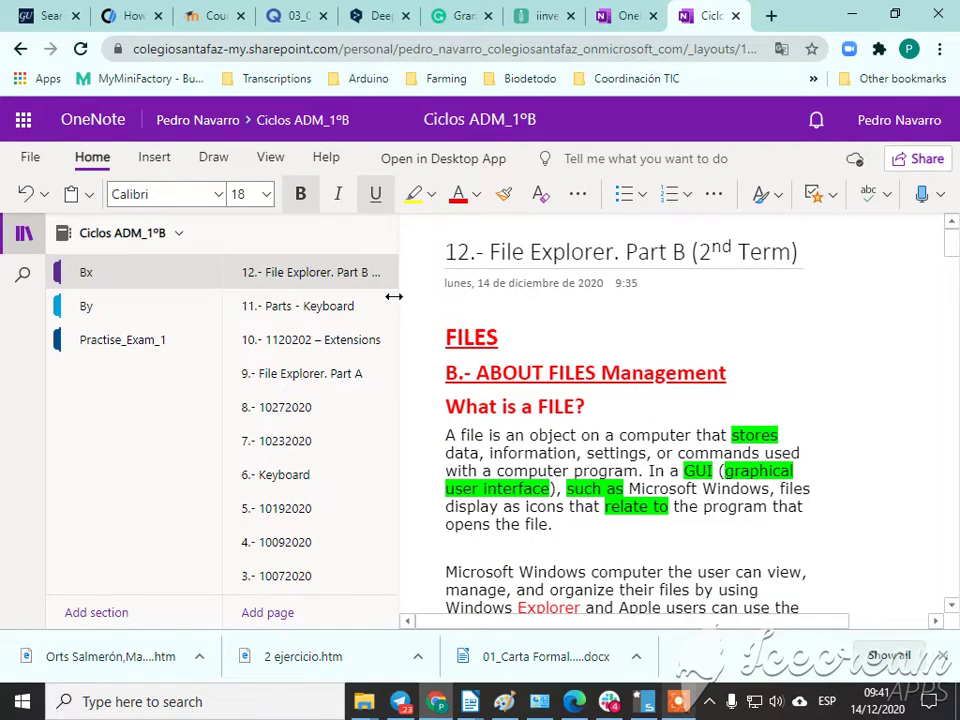
pyautogui.click(553, 343)
pyautogui.scroll(-10, 560, 345)
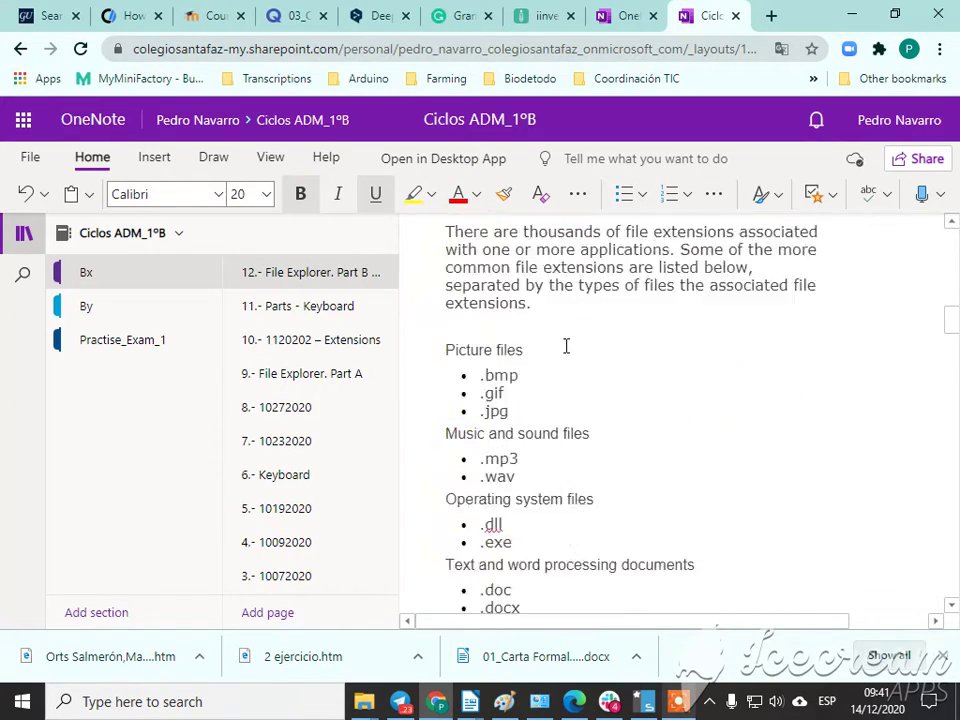
pyautogui.scroll(10, 566, 346)
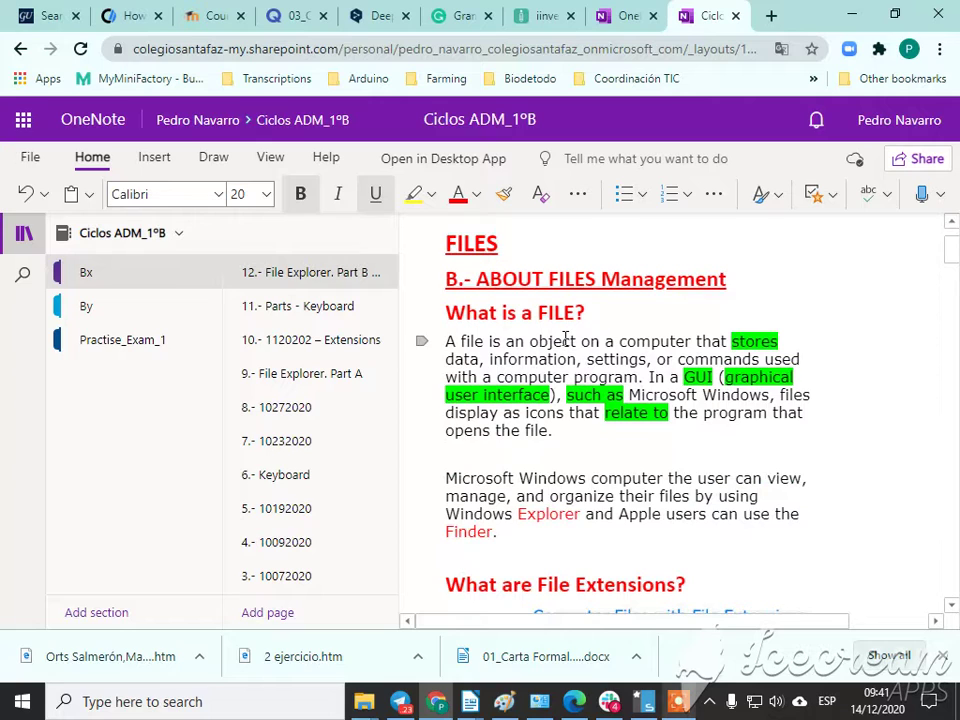
pyautogui.scroll(2, 565, 338)
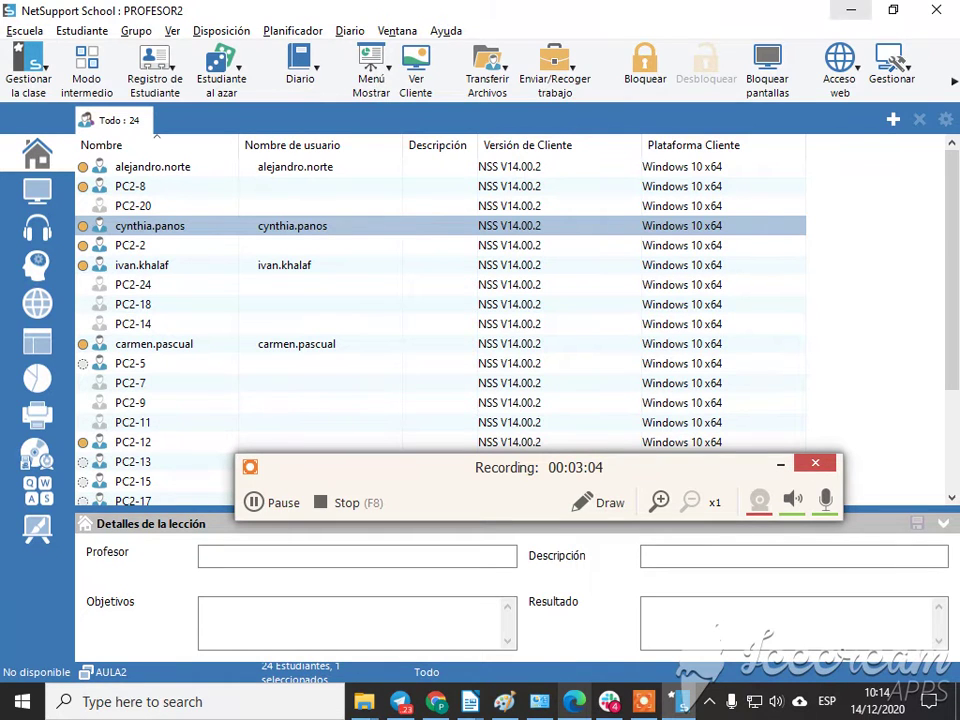
# - Minimise NetSupport School and select all the 7z archives in Google Drive's 90_File Examples folder in File Explorer
pyautogui.click(845, 9)
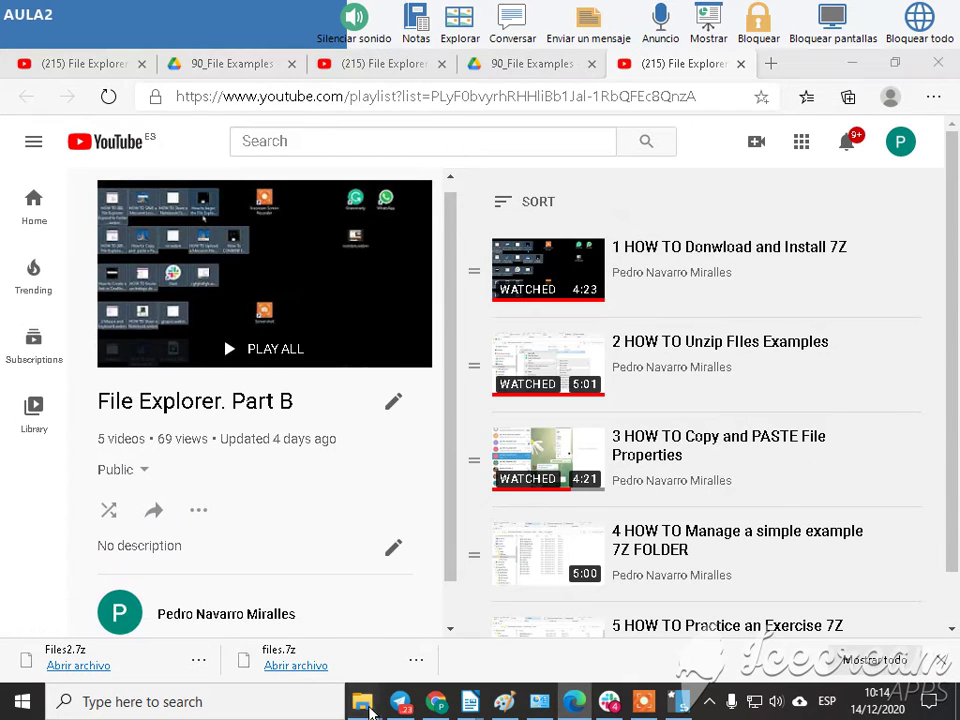
pyautogui.moveTo(362, 701)
pyautogui.click(462, 645)
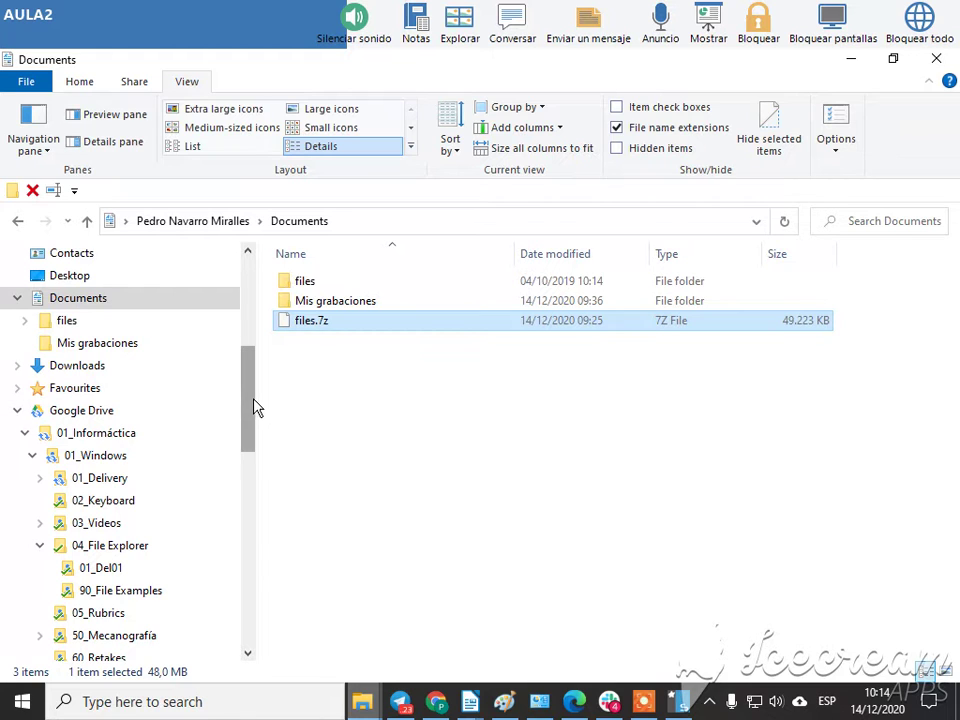
pyautogui.scroll(-3, 254, 407)
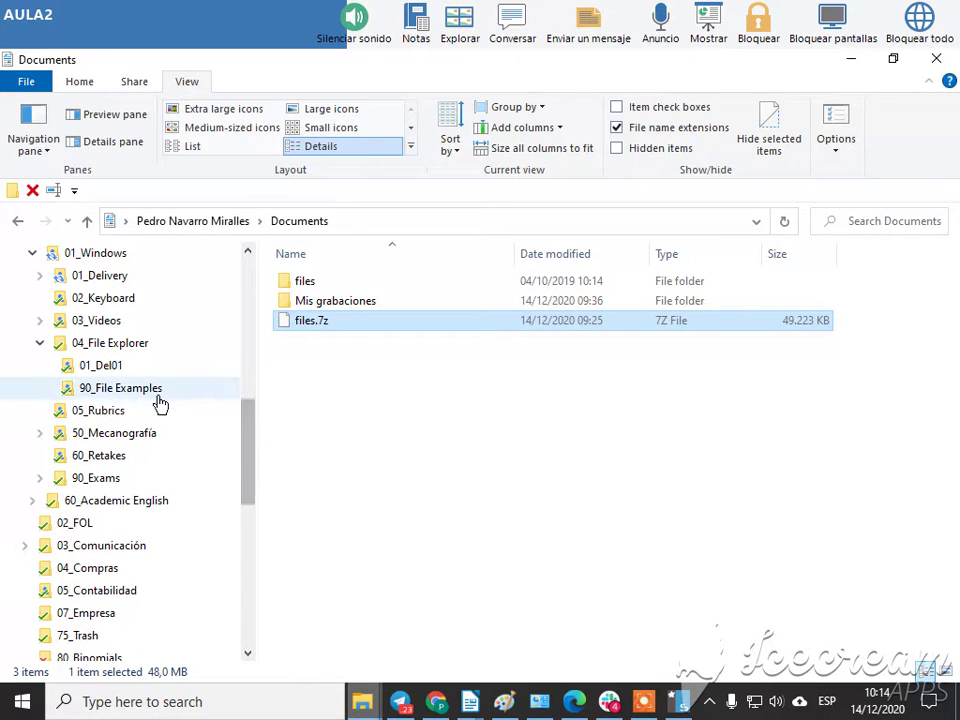
pyautogui.click(158, 398)
pyautogui.moveTo(430, 430); pyautogui.dragTo(289, 262)
# - Open the Documents folder from Quick access and delete everything in it
pyautogui.moveTo(251, 433); pyautogui.dragTo(195, 343)
pyautogui.moveTo(251, 386); pyautogui.dragTo(244, 323)
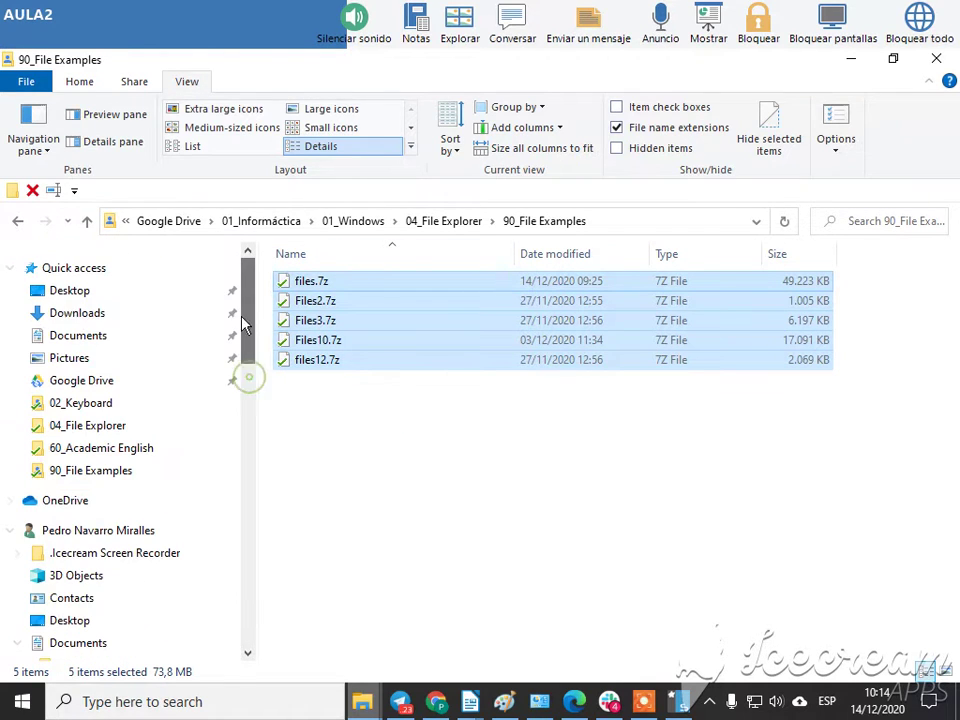
pyautogui.click(120, 336)
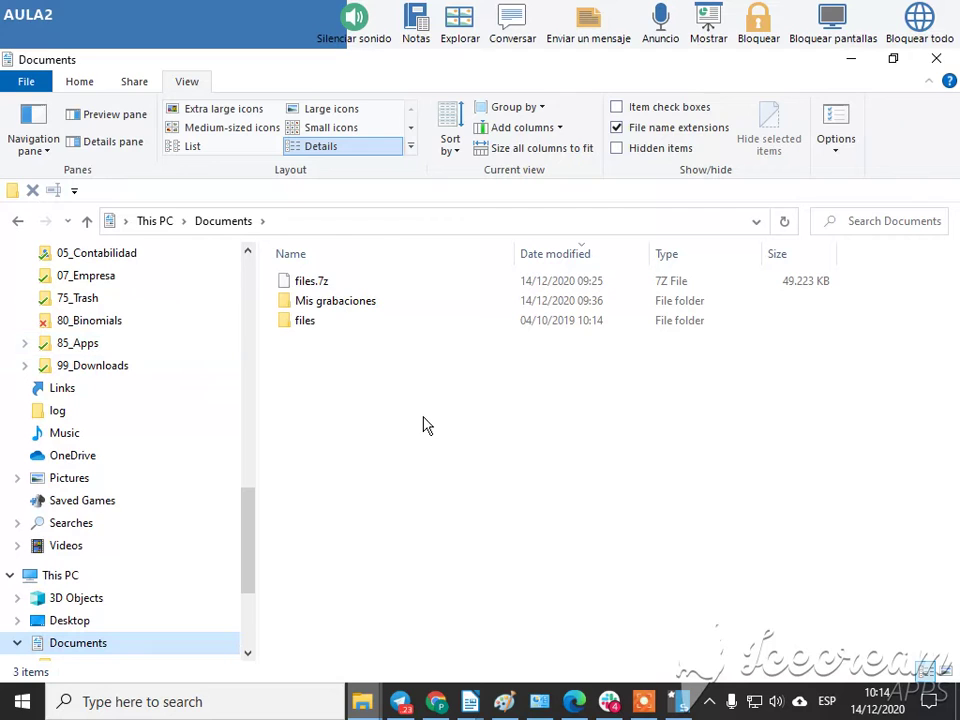
pyautogui.moveTo(451, 405); pyautogui.dragTo(233, 238)
pyautogui.press('Delete')
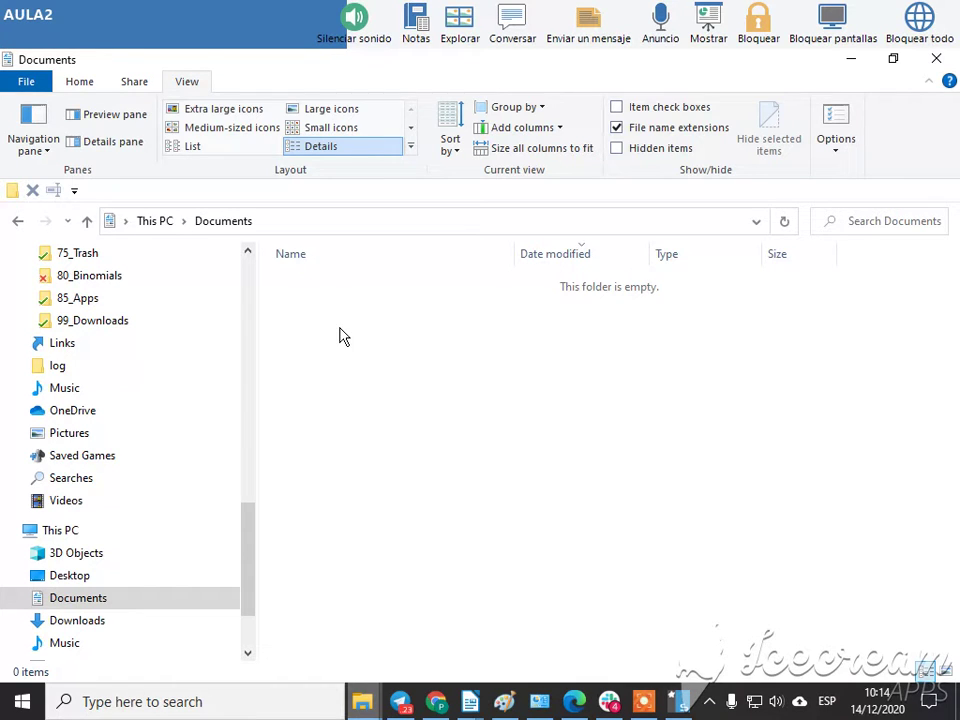
# - Copy Files3.7z from Google Drive's 90_File Examples folder into the empty Documents folder
pyautogui.moveTo(246, 561); pyautogui.dragTo(253, 439)
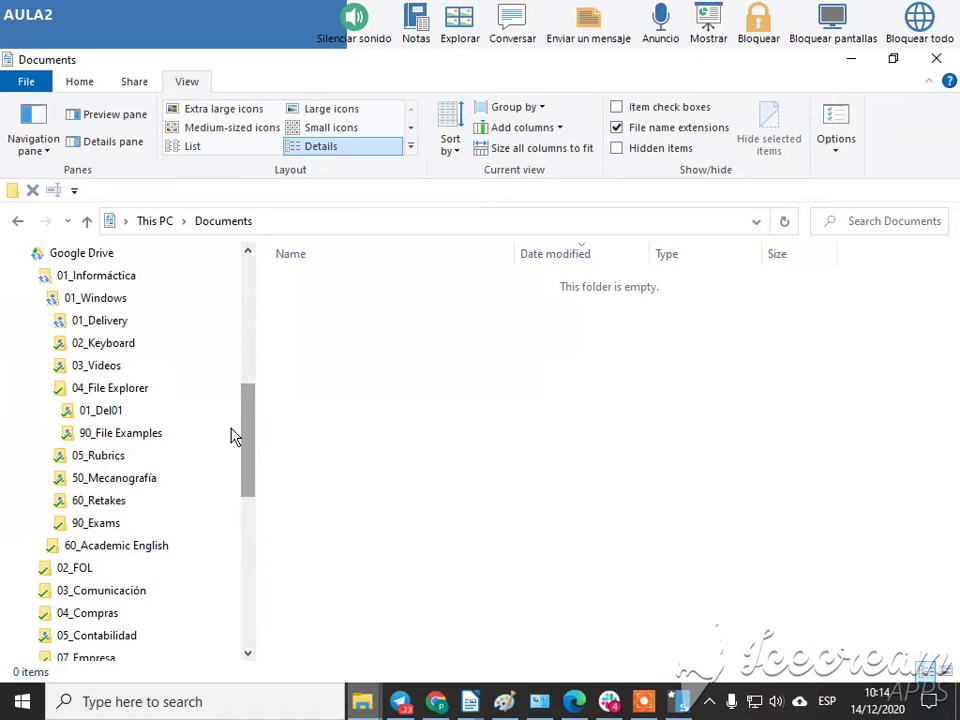
pyautogui.click(155, 433)
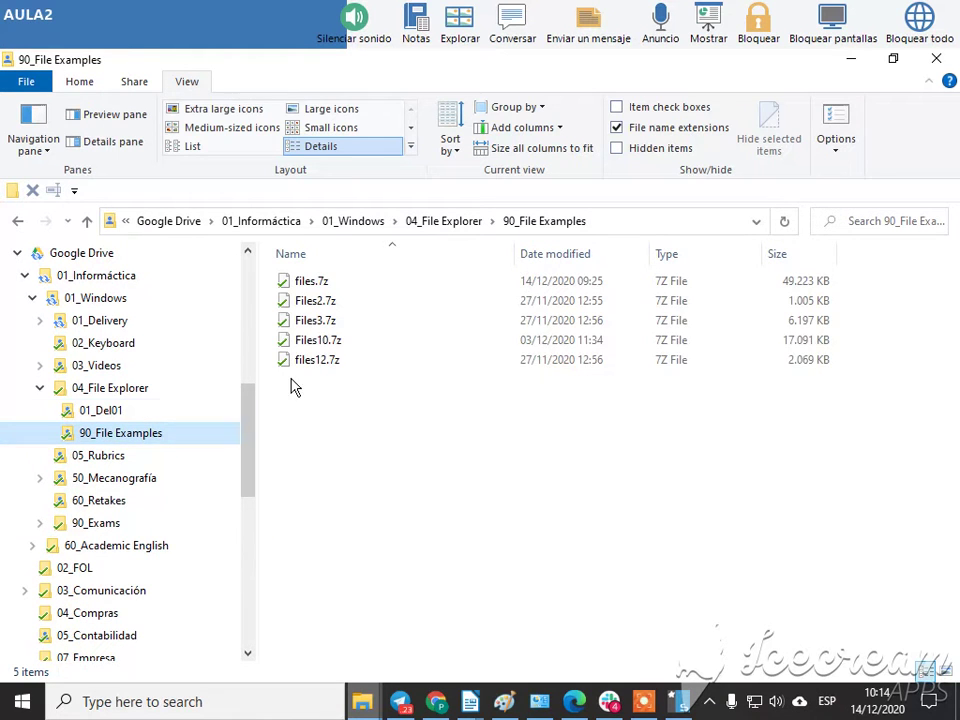
pyautogui.click(316, 322)
pyautogui.rightClick(316, 322)
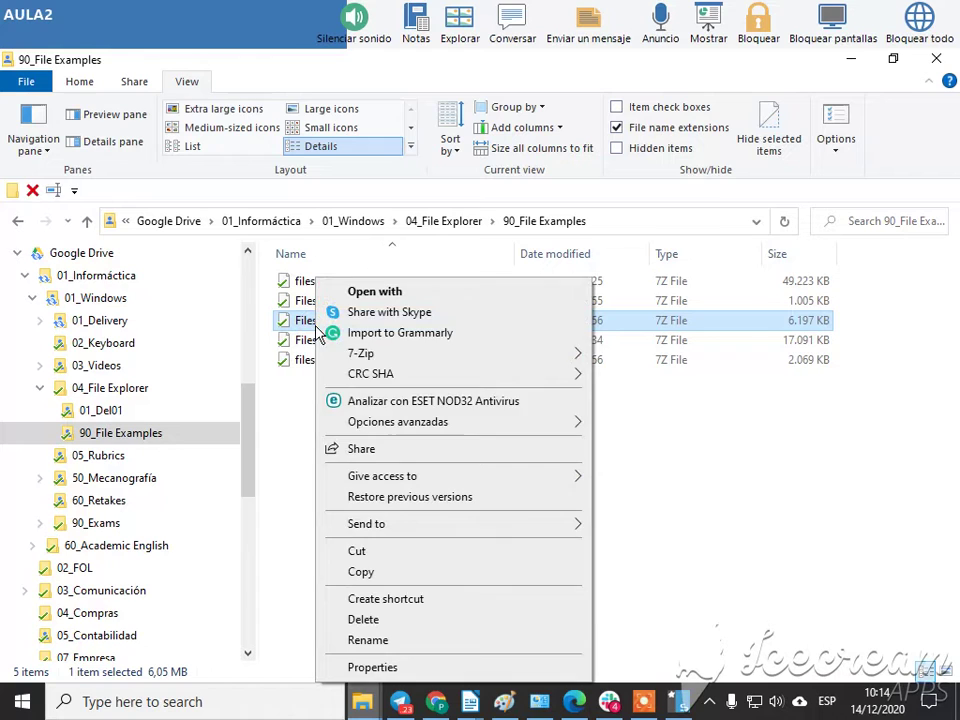
pyautogui.click(366, 569)
pyautogui.moveTo(253, 484); pyautogui.dragTo(261, 343)
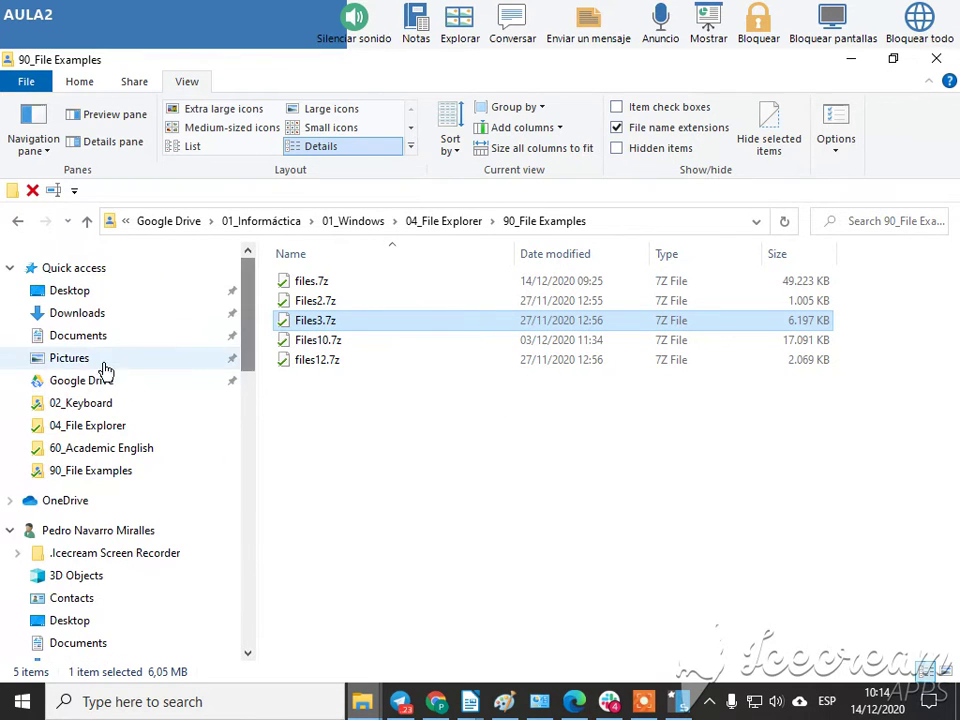
pyautogui.click(90, 336)
pyautogui.hotkey('ctrl', 'v')
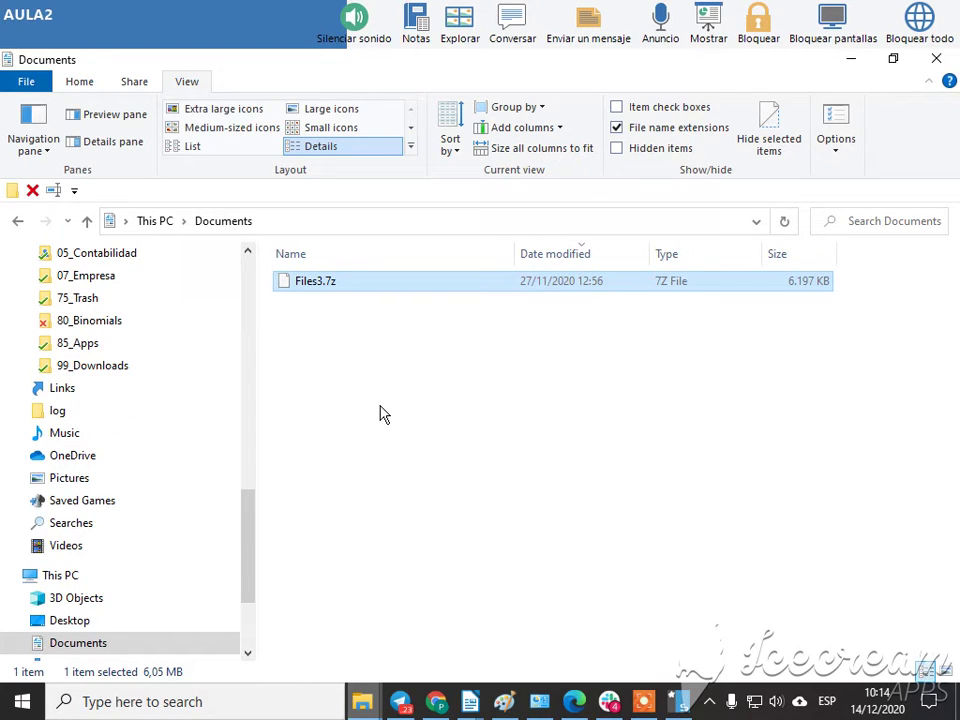
# - Extract Files3.7z directly into the Documents folder with 7-Zip's Extract Here
pyautogui.rightClick(314, 287)
pyautogui.moveTo(369, 357)
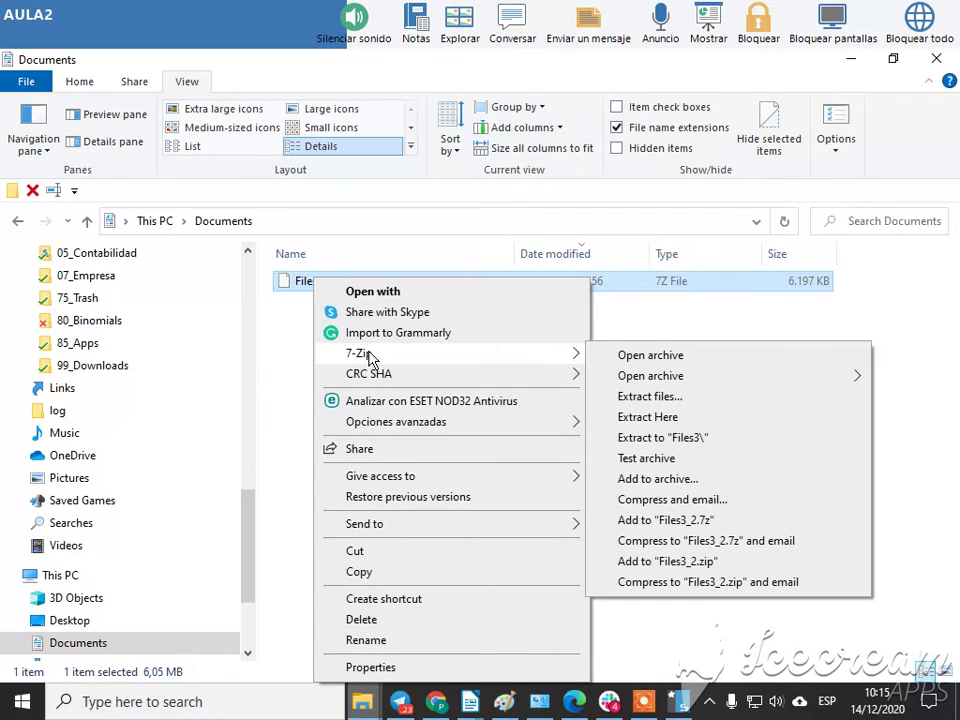
pyautogui.click(686, 417)
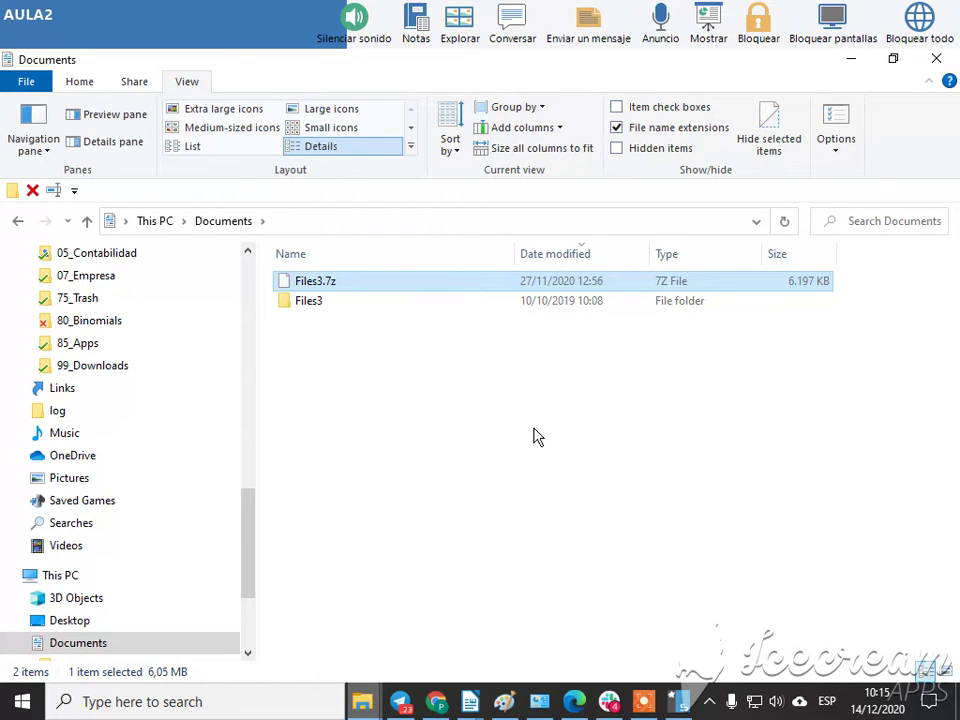
# - Open the extracted Files3 folder, look through its contents and return to Documents
pyautogui.doubleClick(310, 302)
pyautogui.moveTo(951, 290); pyautogui.dragTo(814, 317)
pyautogui.moveTo(250, 513); pyautogui.dragTo(251, 257)
pyautogui.click(94, 333)
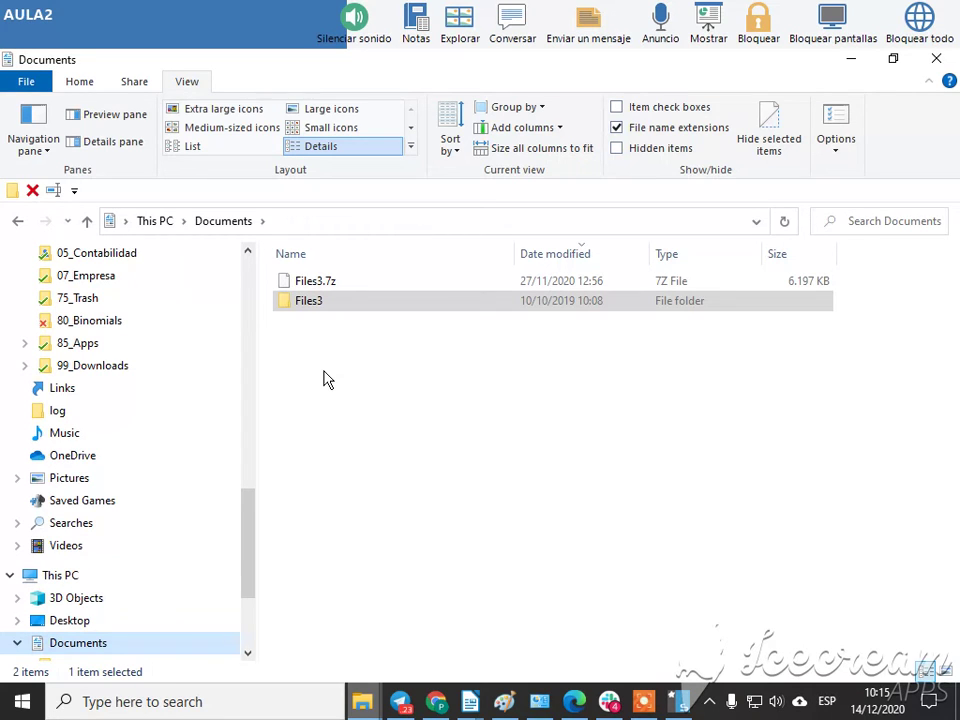
# - Switch to the "File Explorer. Part B" YouTube playlist in Edge, open the first video, on downloading and installing 7Z, and pause it
pyautogui.moveTo(609, 701)
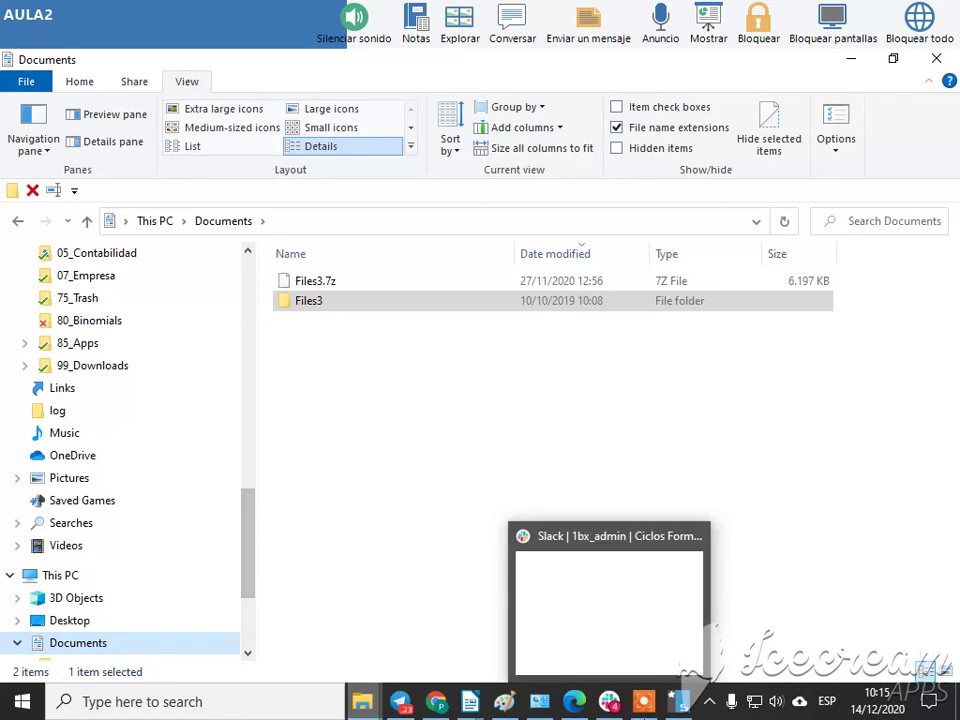
pyautogui.click(572, 702)
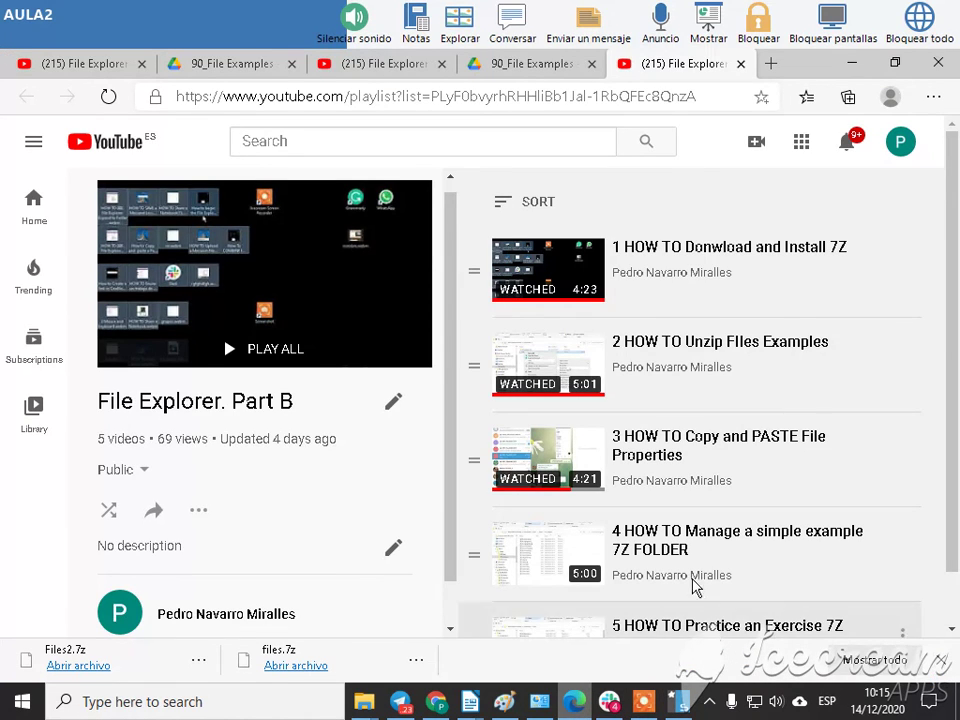
pyautogui.click(624, 265)
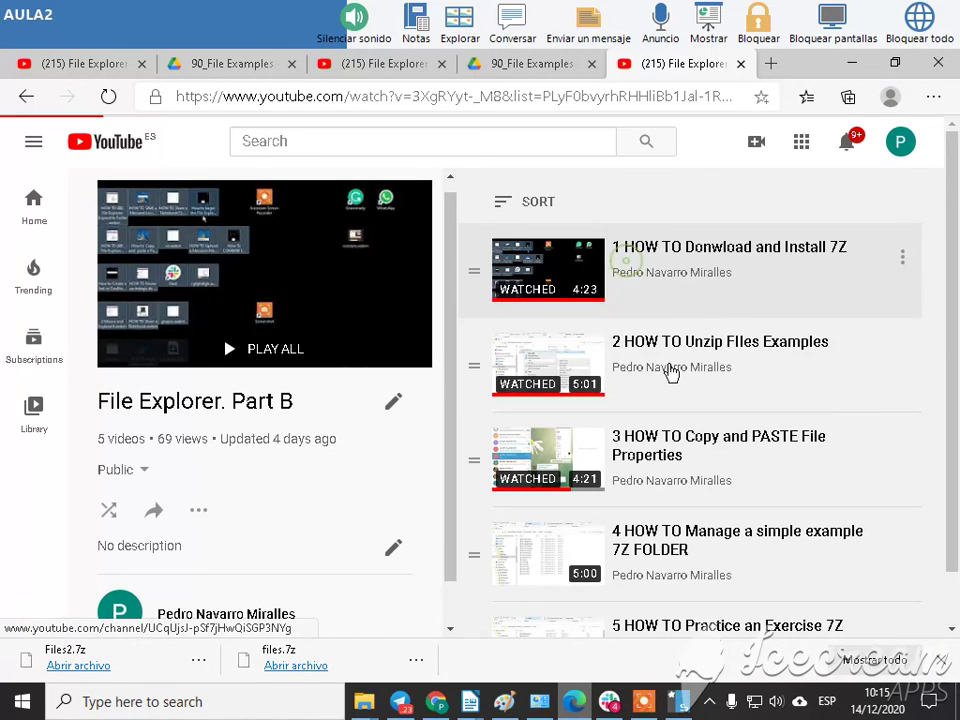
pyautogui.click(272, 424)
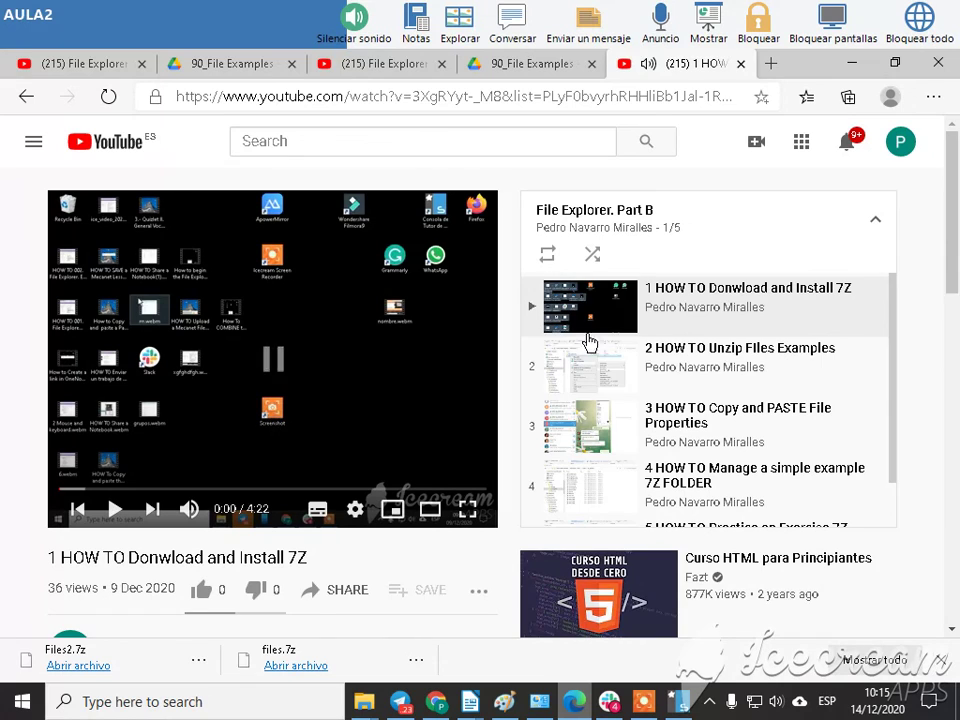
# - Return to the "File Explorer. Part B" playlist, close the miniplayer and look through the list of videos
pyautogui.click(26, 96)
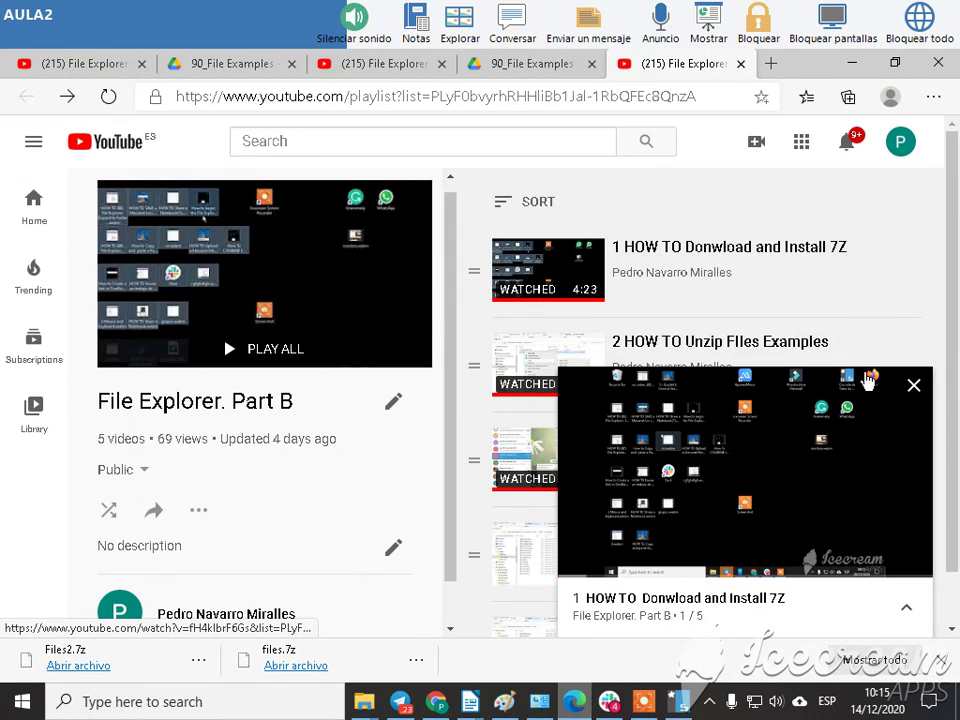
pyautogui.click(913, 386)
pyautogui.scroll(-1, 748, 540)
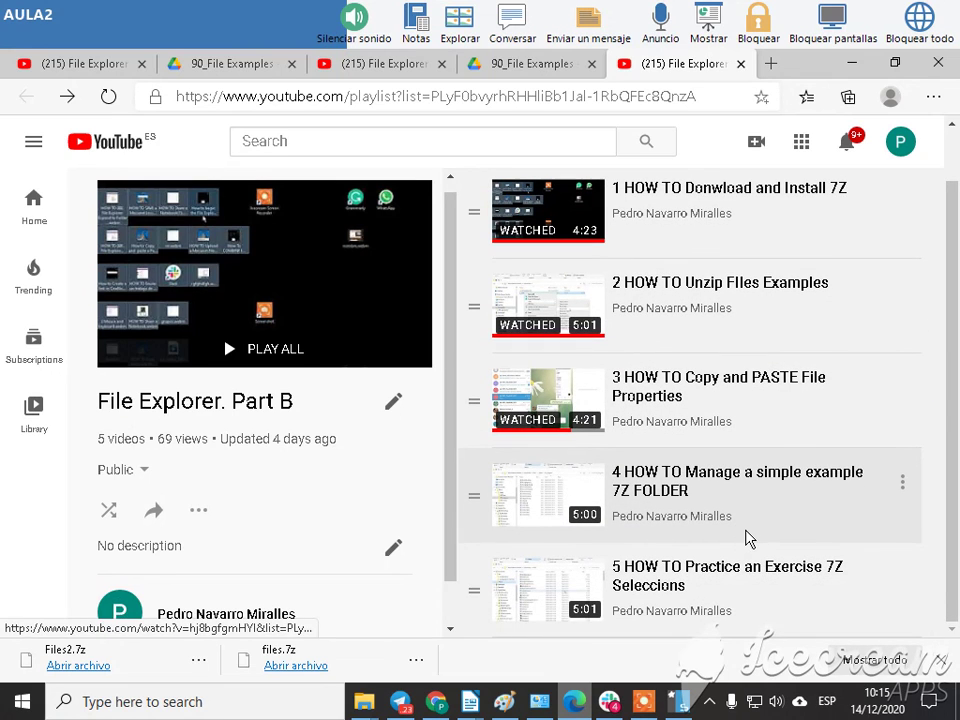
pyautogui.scroll(1, 638, 332)
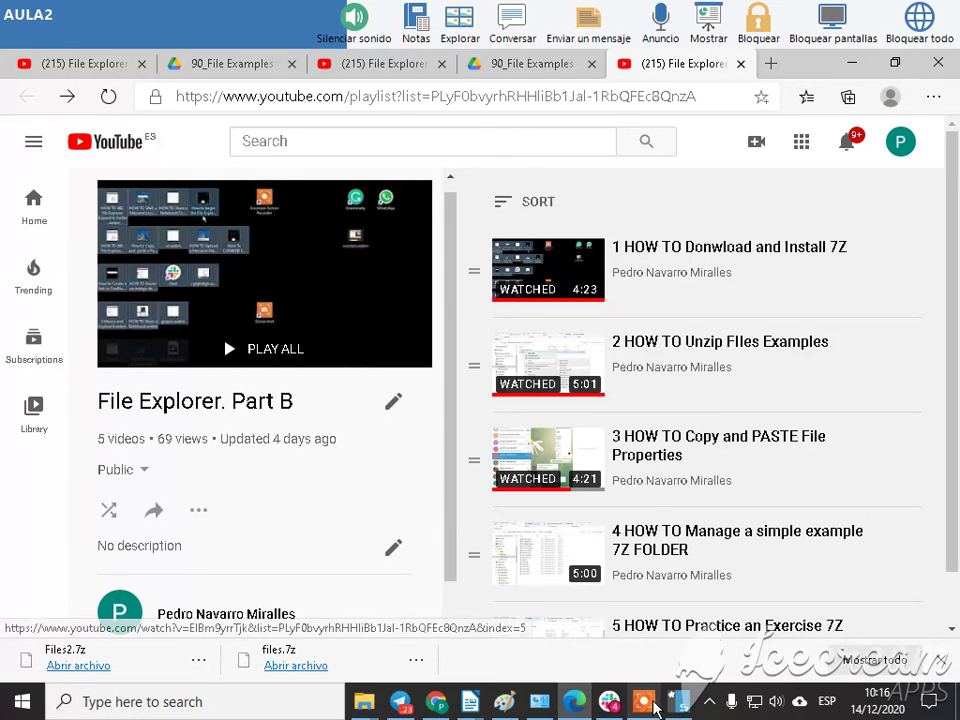
pyautogui.click(643, 701)
pyautogui.click(779, 464)
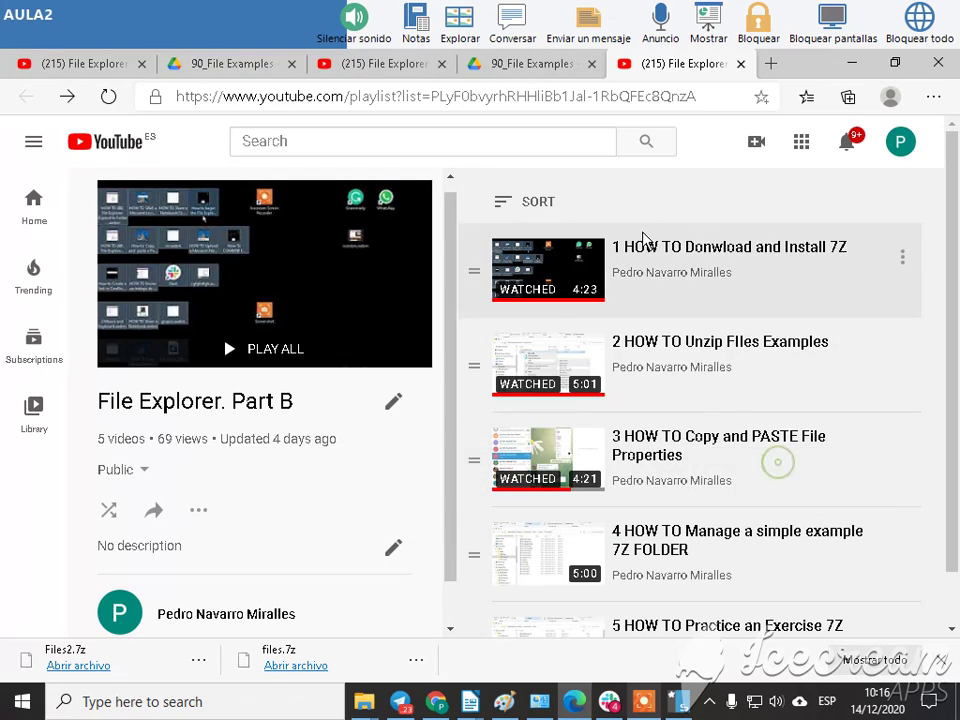